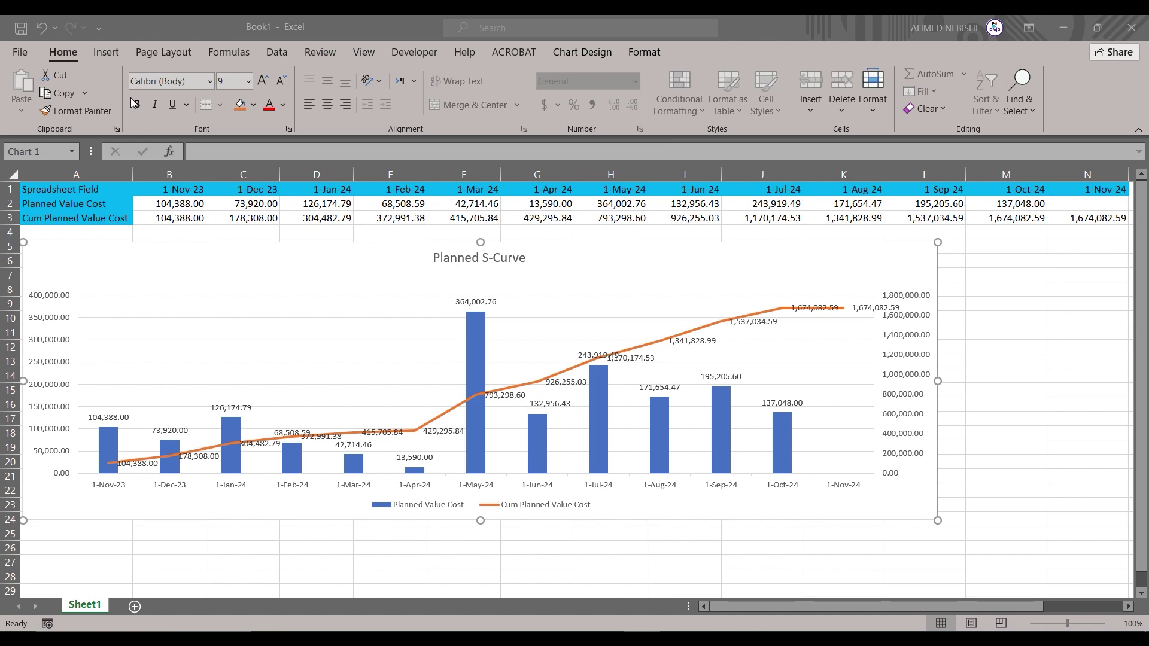
Step: Make the labels of the Planned S-Curve chart's primary value axis and date axis bold
click(60, 358)
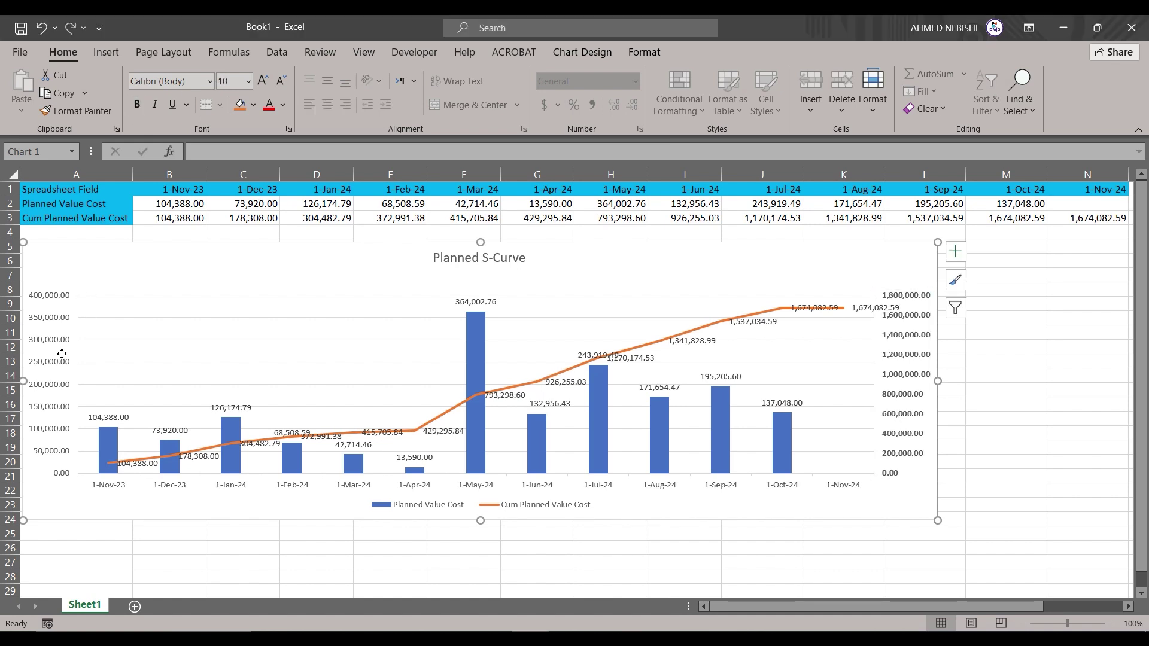
click(54, 368)
click(132, 104)
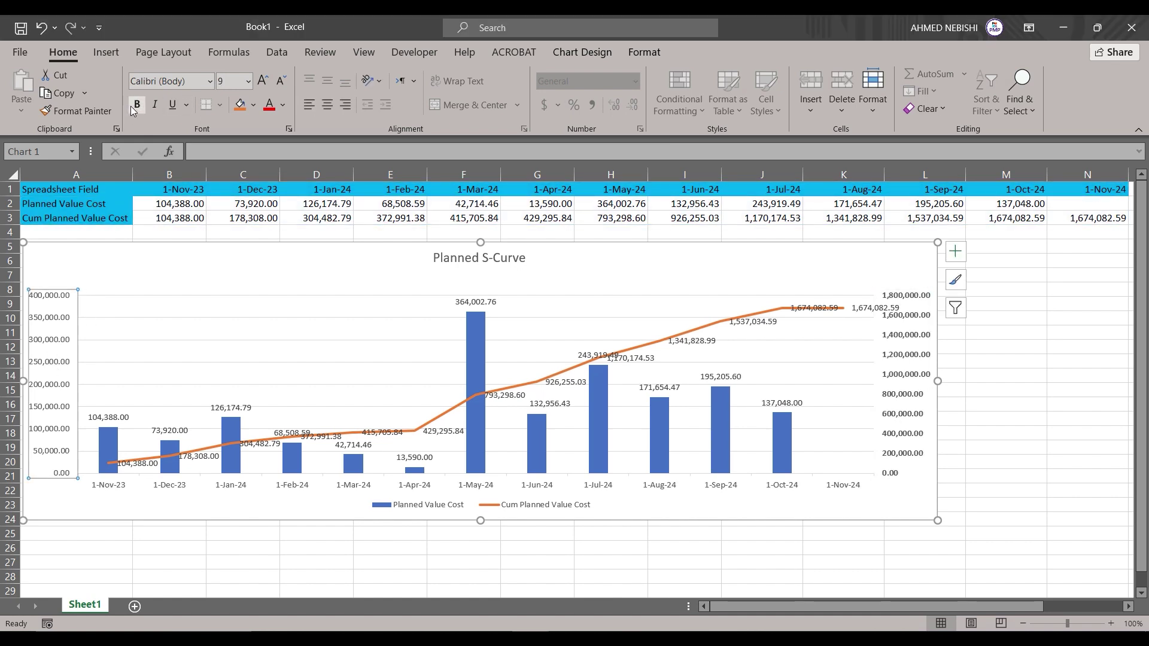
click(299, 488)
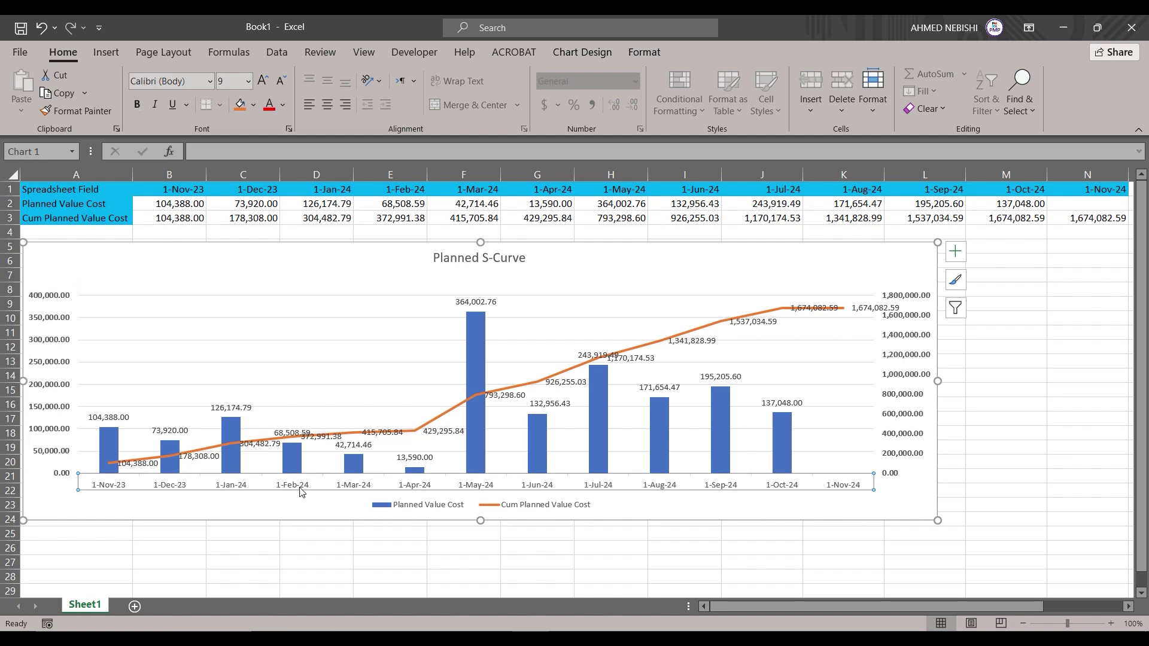
click(137, 105)
click(902, 419)
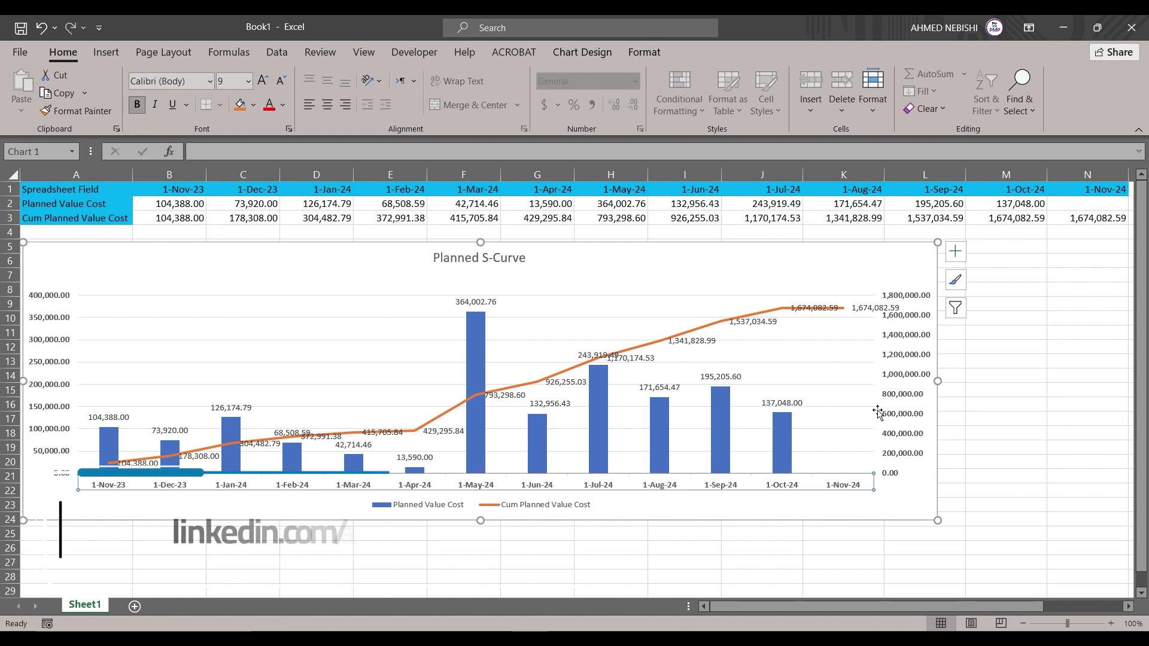
Step: Shift the Planned S-Curve chart slightly away from the sheet edge and enlarge it down to row 26, keeping its plot area clear of the legend
drag(828, 404, 872, 415)
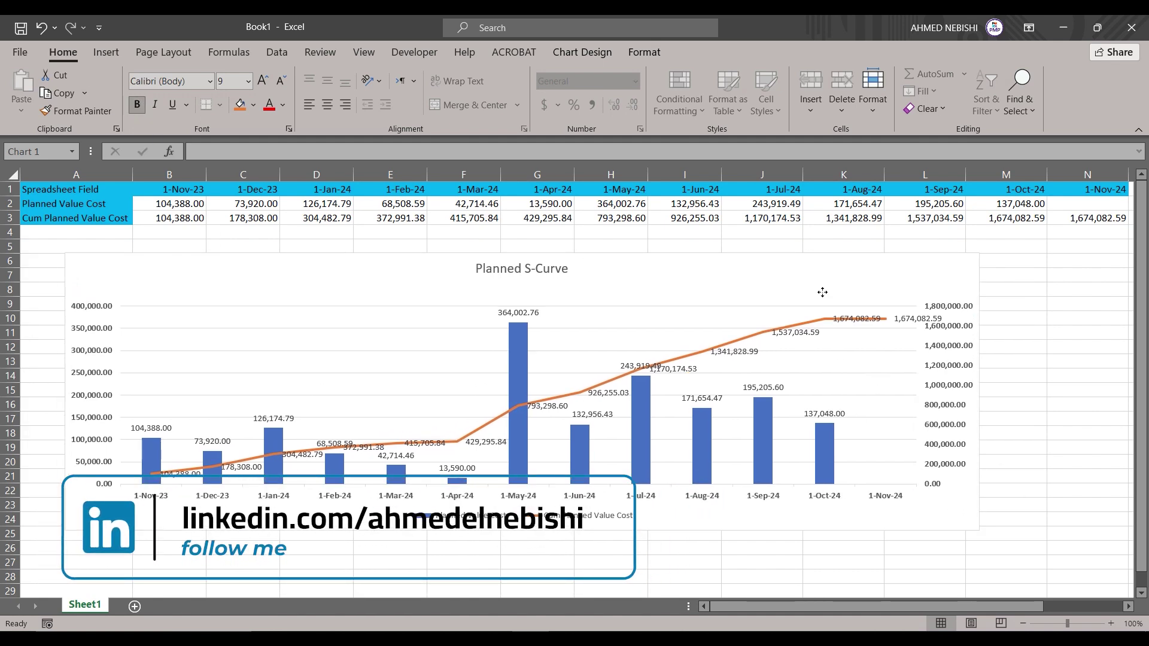
drag(982, 536, 1023, 552)
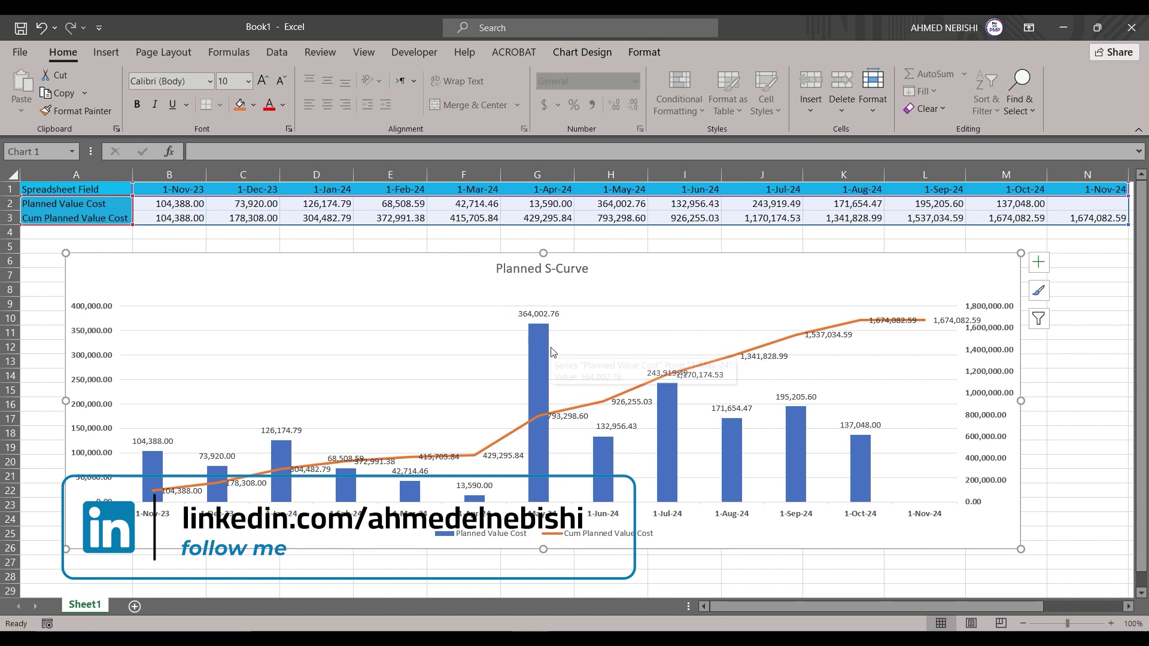
click(470, 410)
drag(470, 410, 461, 410)
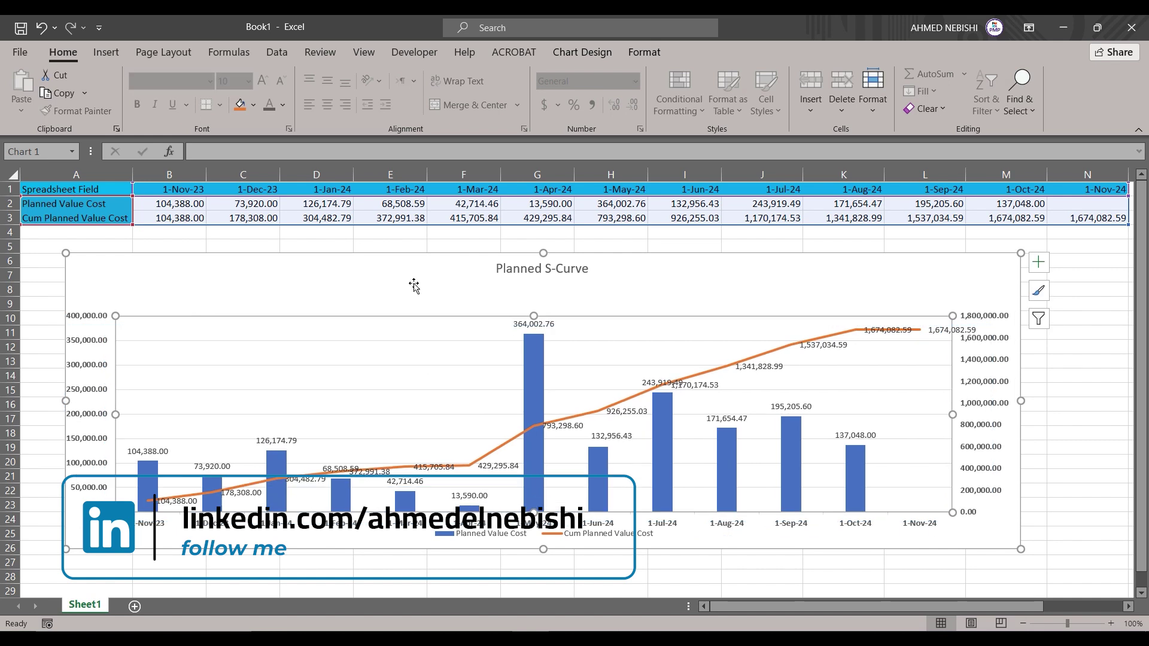
drag(405, 284, 391, 283)
click(496, 437)
drag(478, 434, 485, 424)
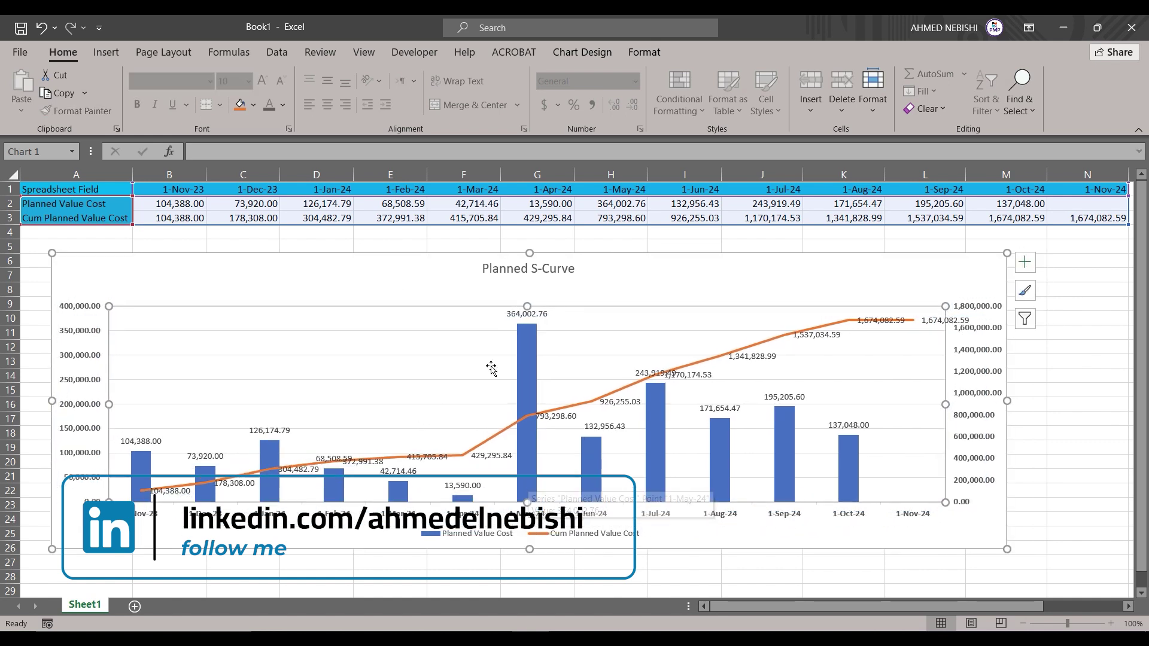
Step: Move the cumulative line's 1-Oct-24 data label just above the line
mouse_move(529, 379)
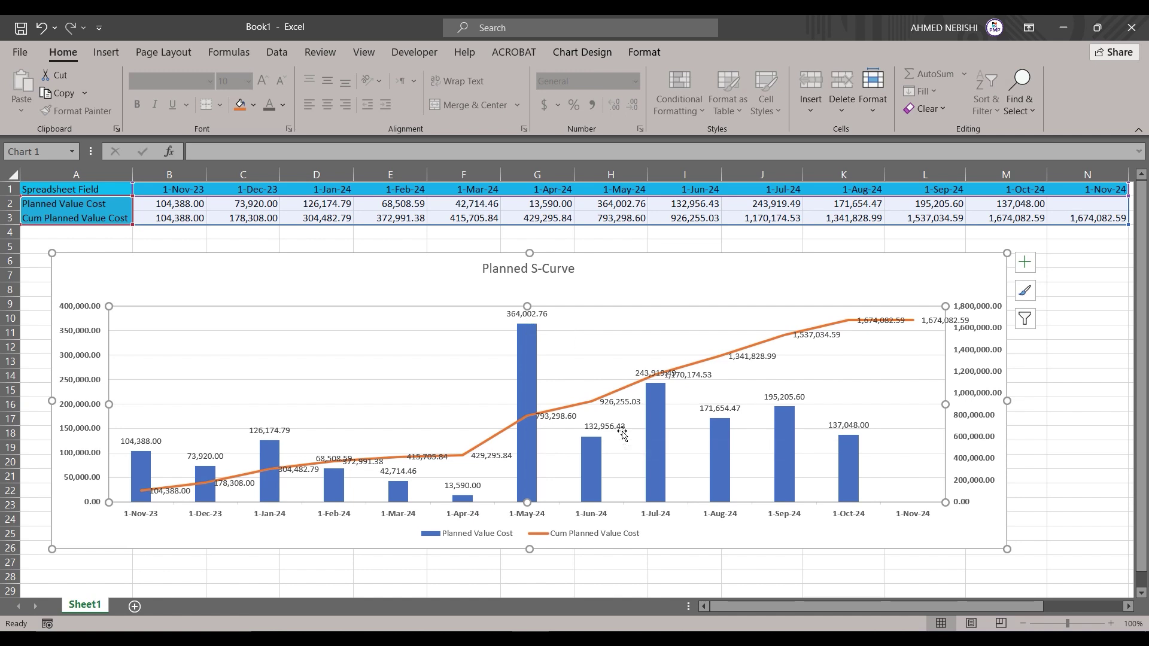
click(890, 328)
click(889, 322)
drag(889, 322, 889, 314)
click(891, 351)
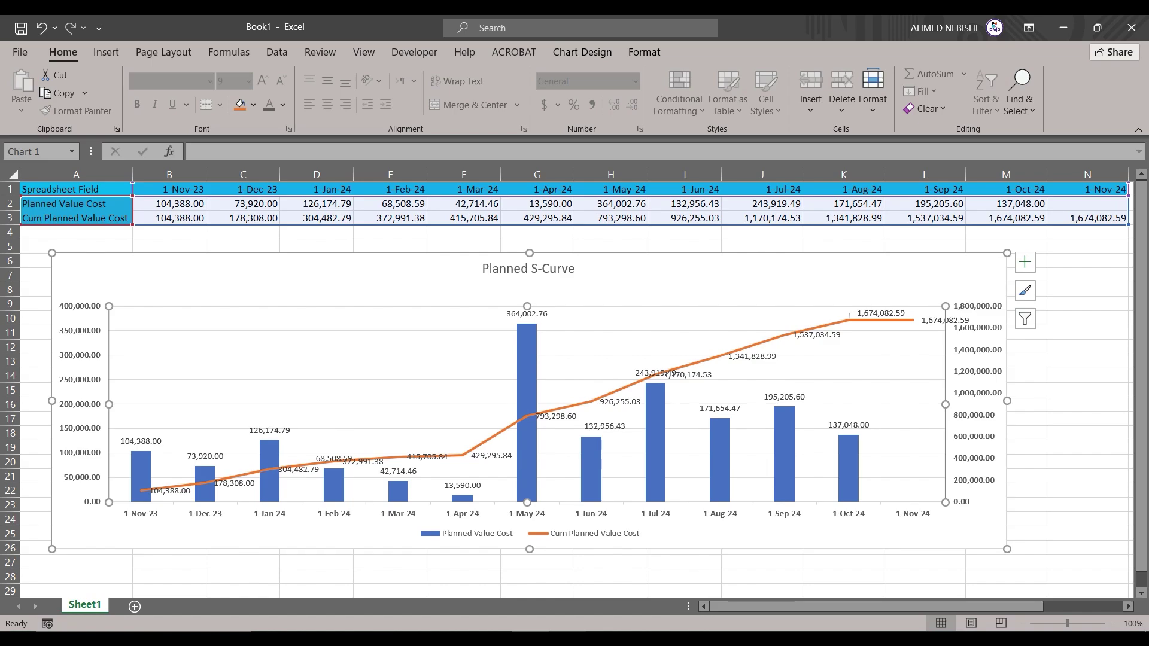
Step: Switch to Primavera P6, show the Excavation activity's status details and give the Gantt chart more width
key(alt+Tab)
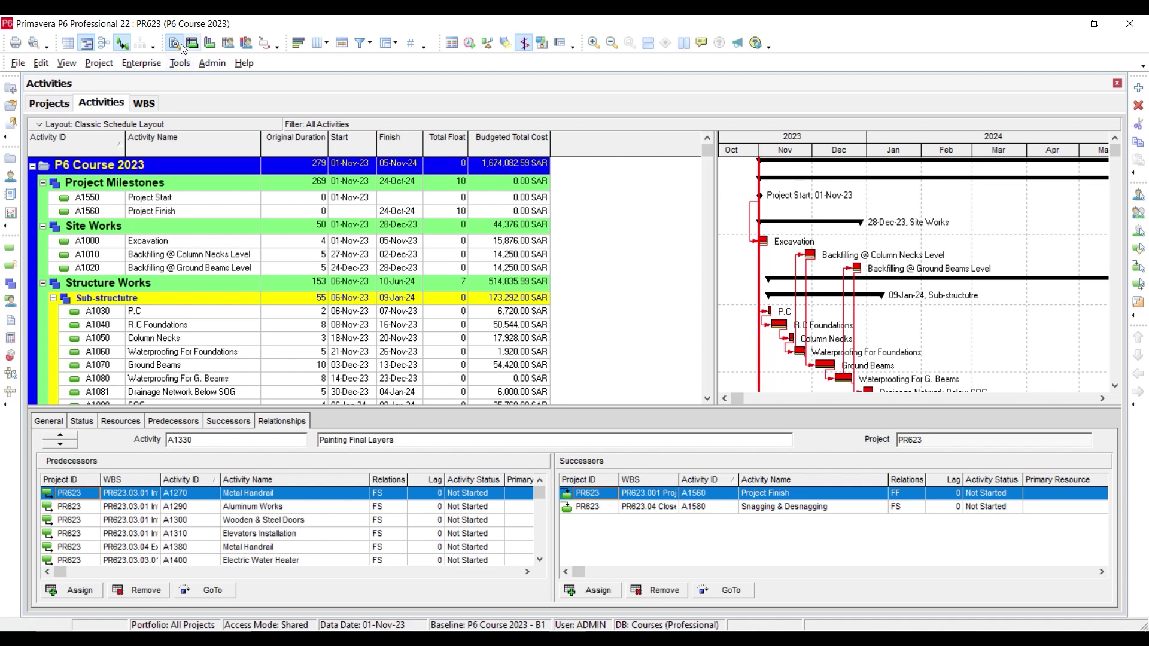
click(82, 421)
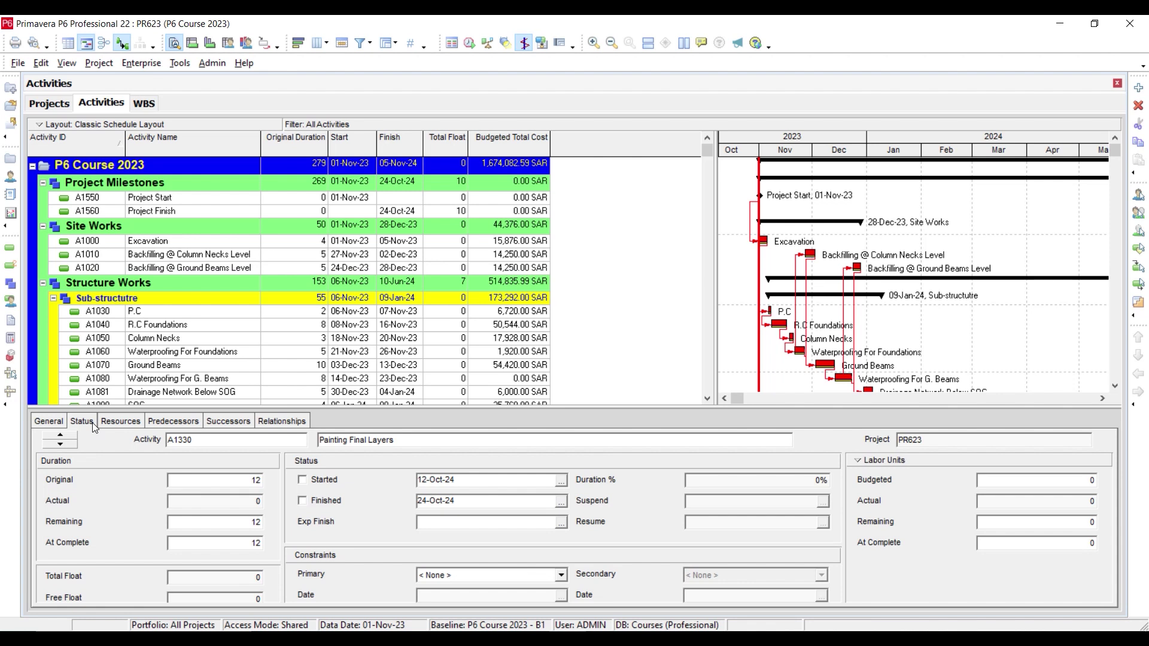
click(713, 326)
drag(717, 328, 604, 319)
drag(590, 214, 583, 143)
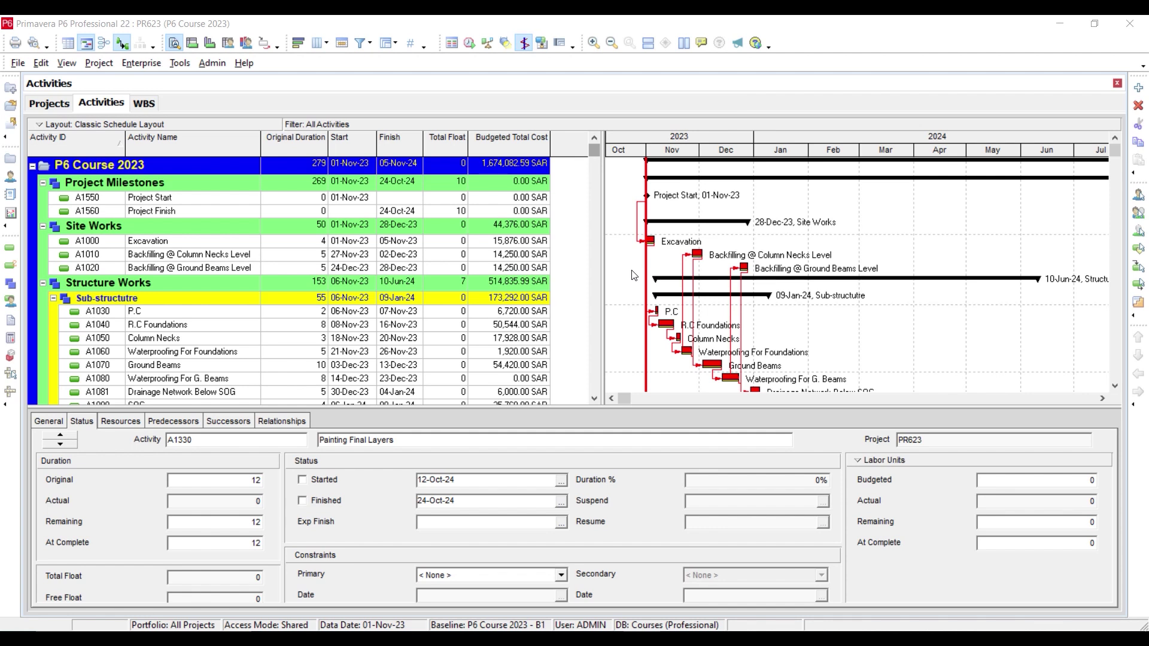
click(147, 244)
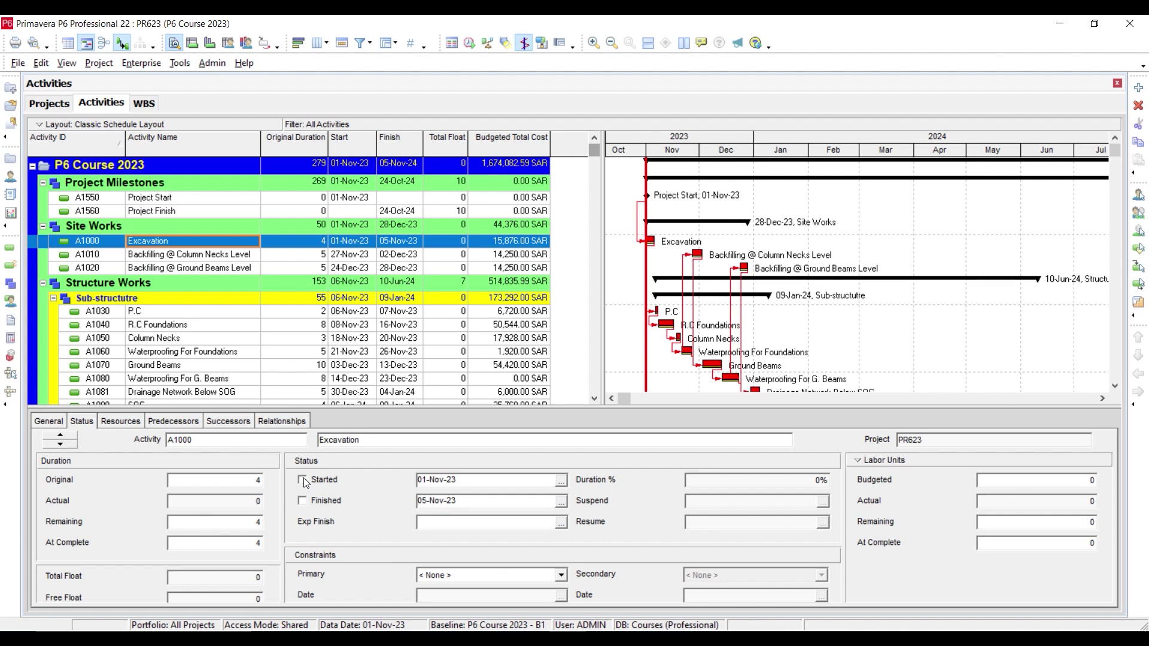
Step: Search the available activity columns for "percent Complete Type" and add Percent Complete Type to the selected columns
right_click(562, 202)
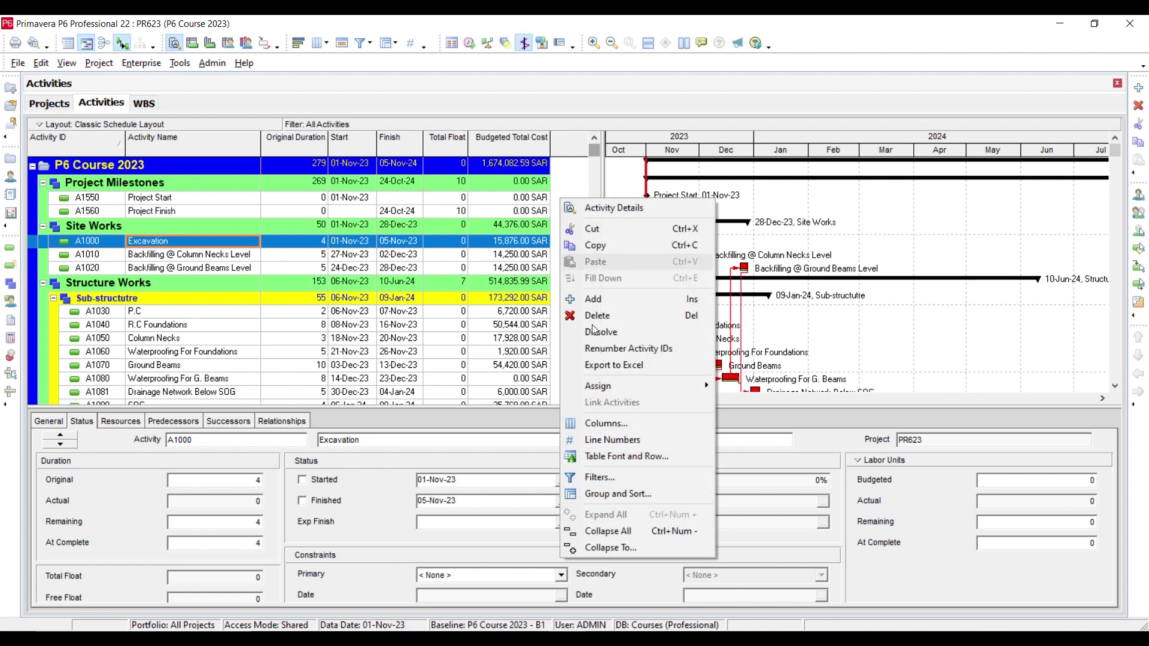
click(618, 423)
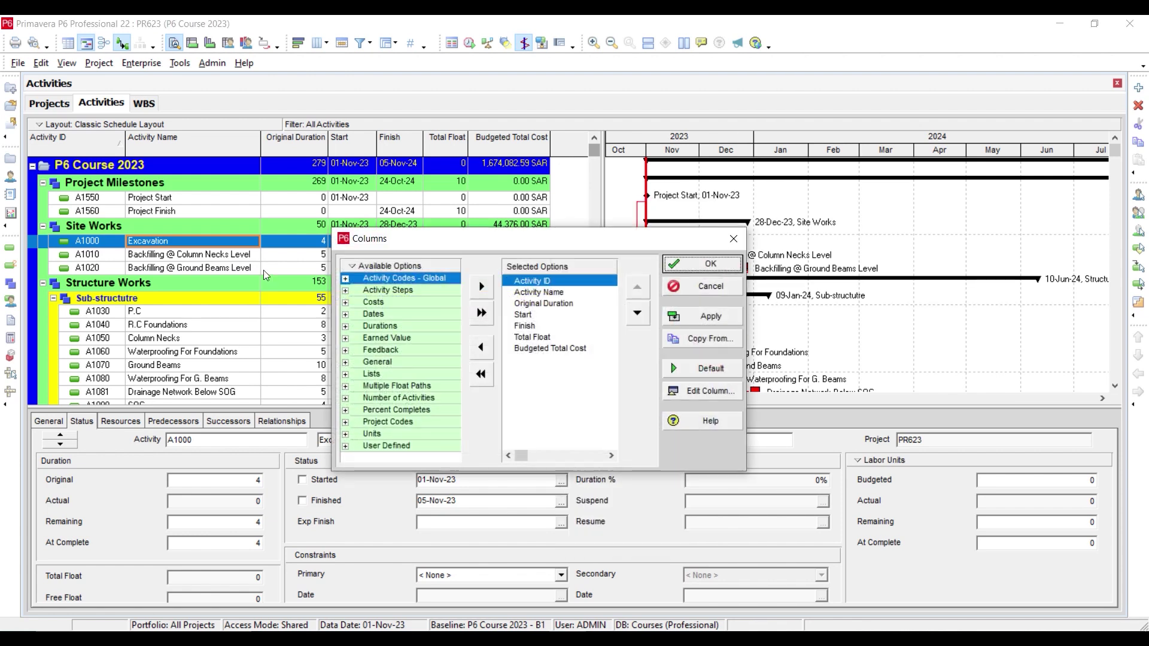
right_click(375, 266)
click(380, 290)
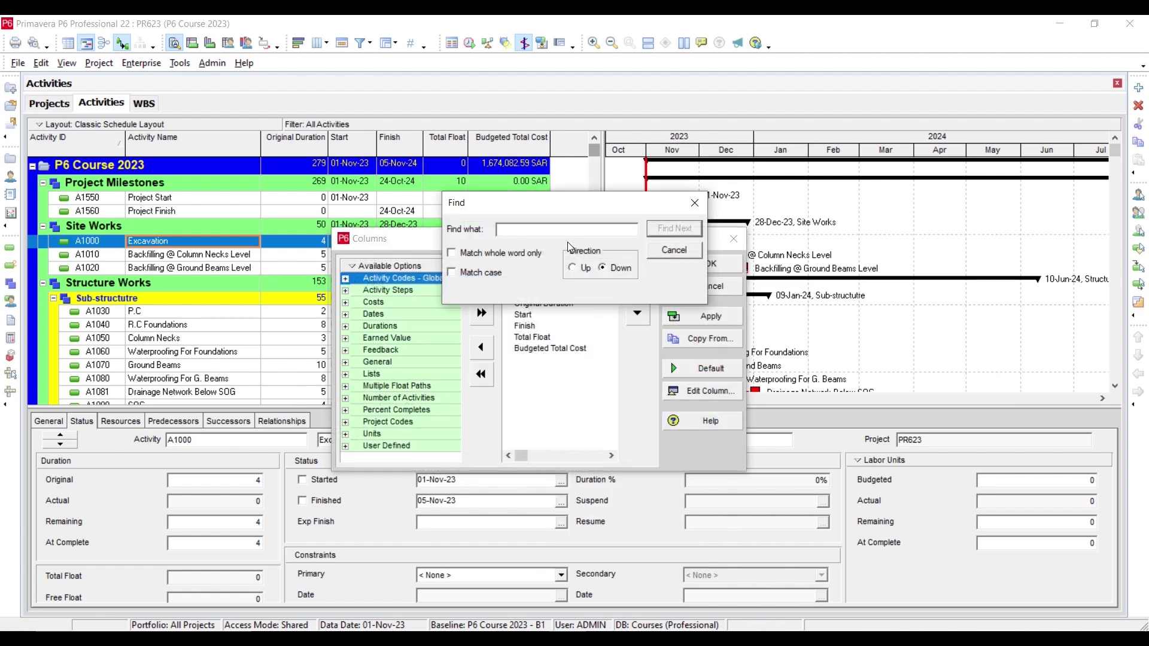
text(percent C)
text(ompletes)
text(ype)
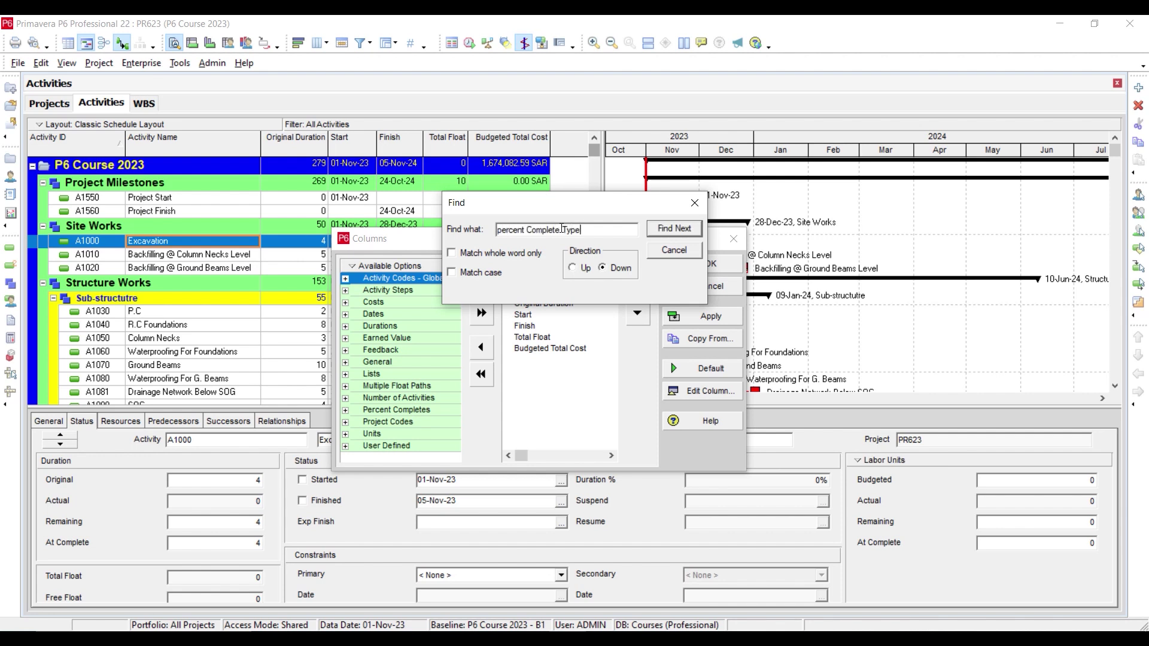
key(Return)
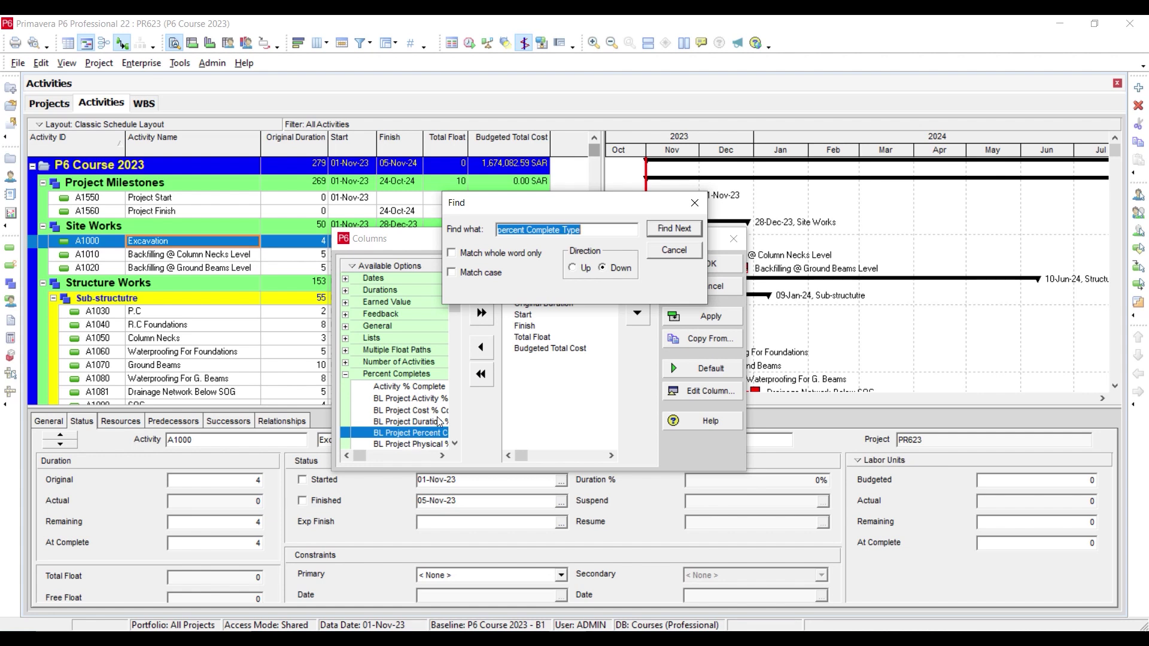
click(674, 232)
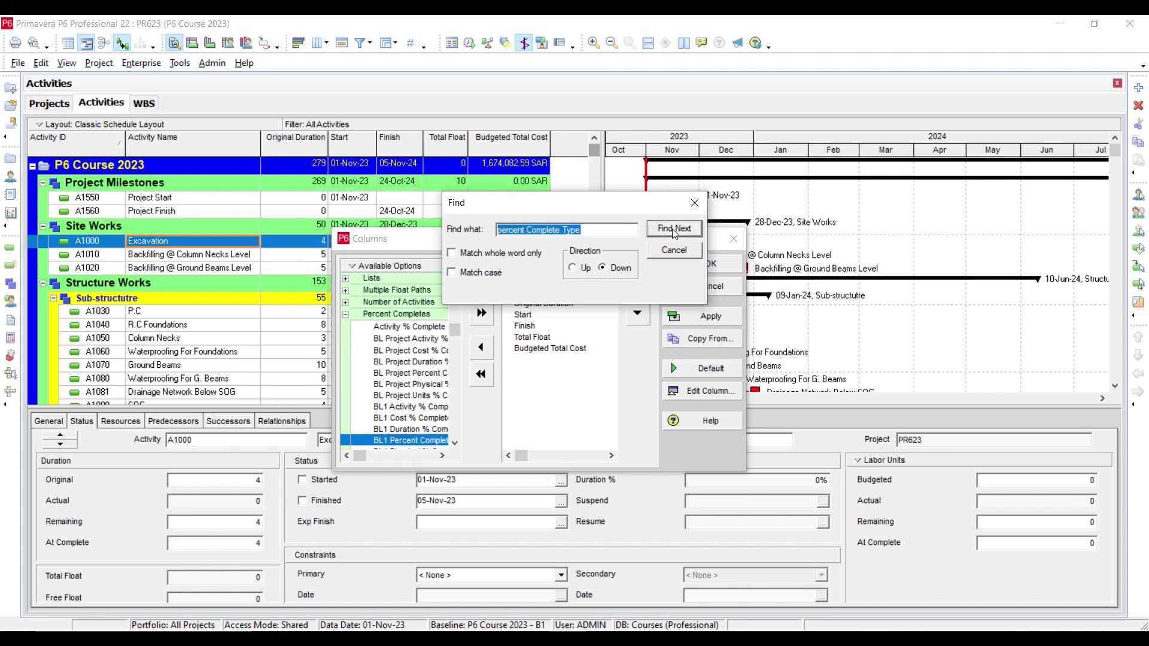
click(675, 232)
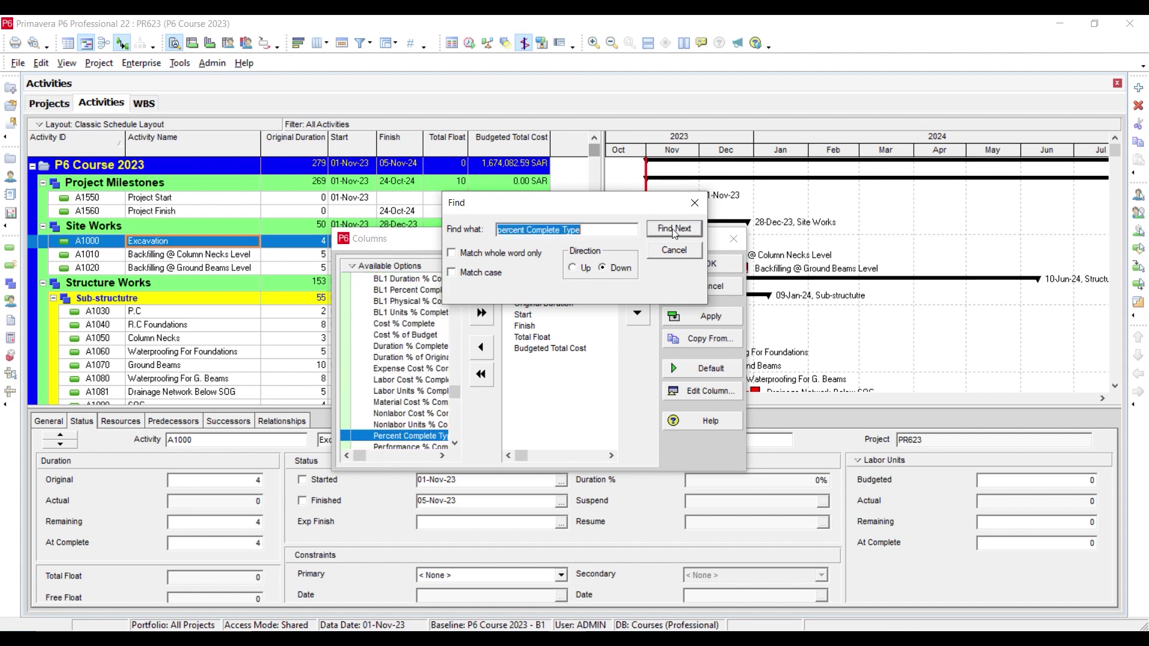
double_click(438, 436)
Step: Place Percent Complete Type after Budgeted Total Cost, apply the column set and widen the activity table to show the whole column
click(635, 317)
click(634, 317)
click(635, 317)
click(635, 317)
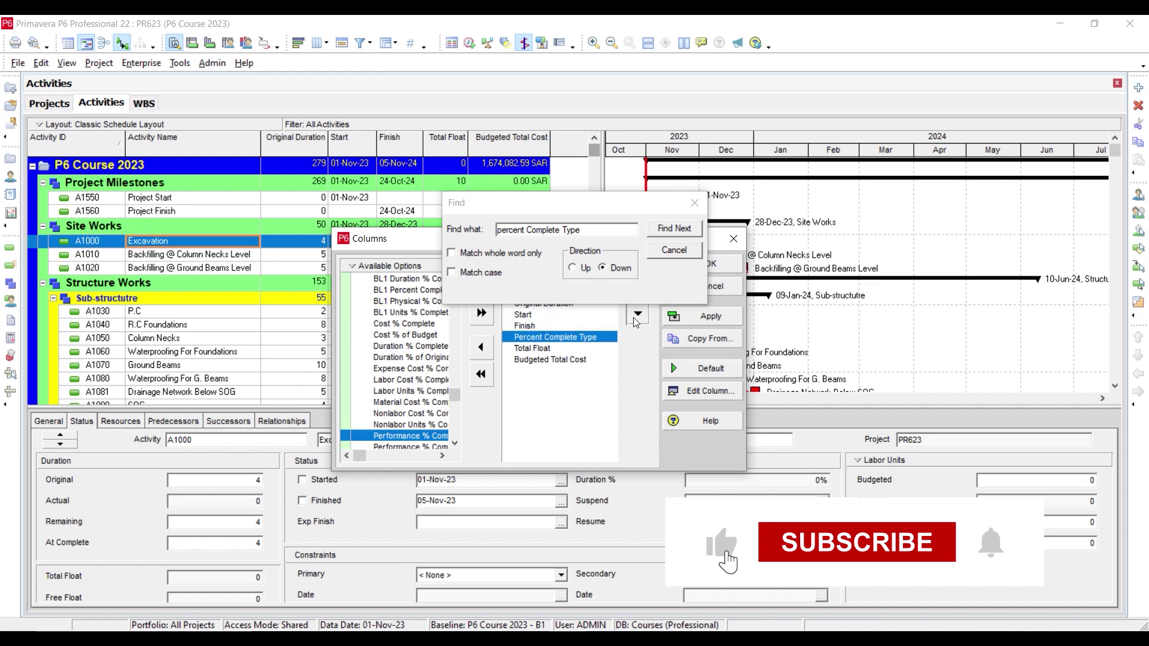
click(634, 317)
click(635, 317)
click(678, 231)
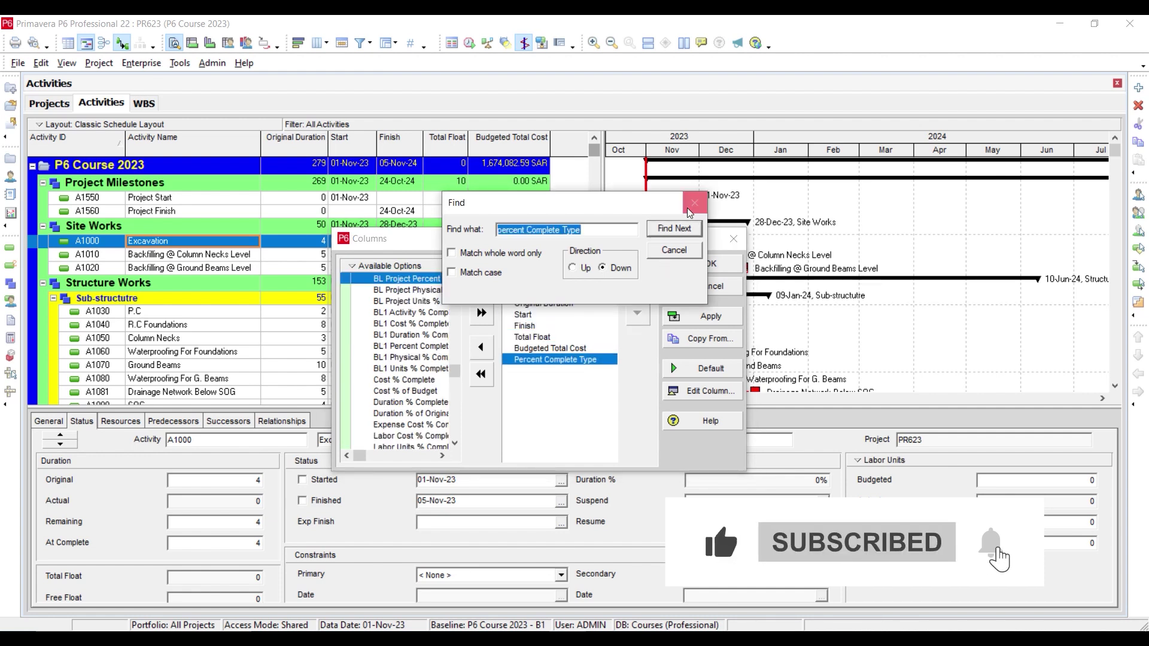
click(693, 204)
click(718, 264)
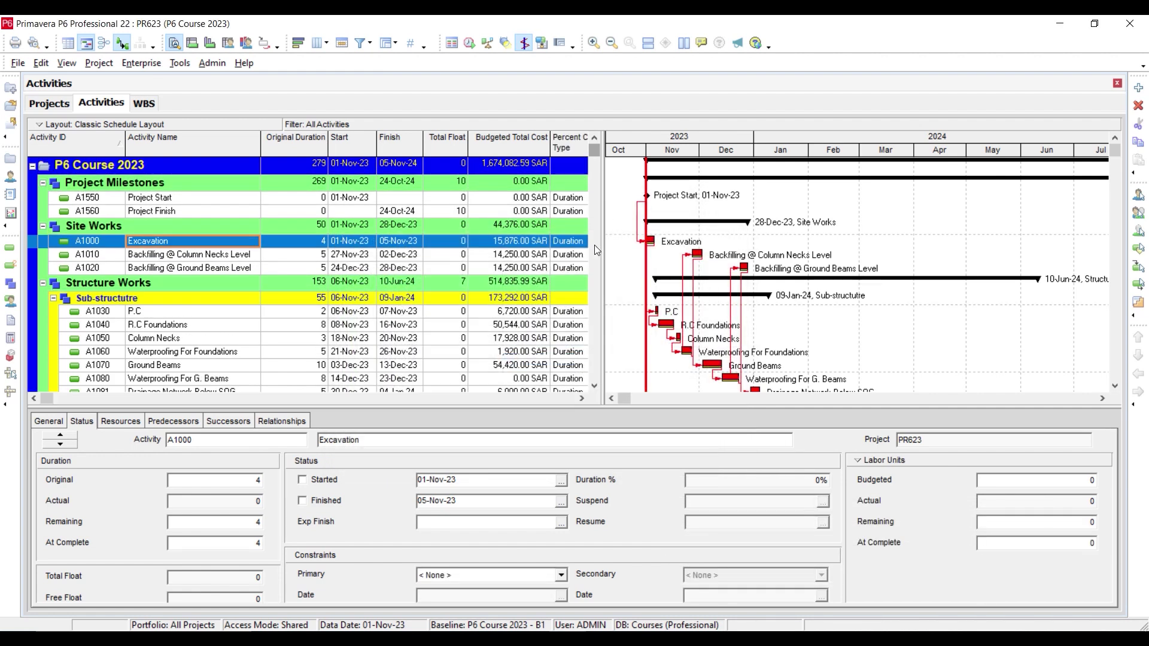
drag(596, 245, 683, 253)
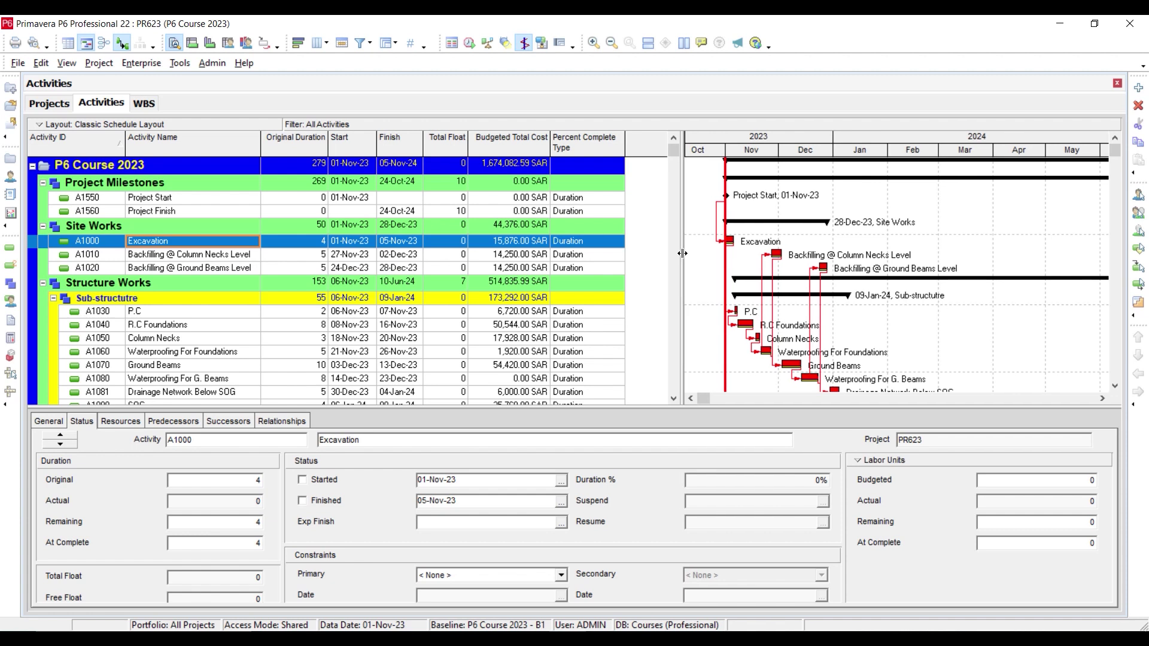
mouse_move(674, 150)
mouse_down()
mouse_move(674, 341)
mouse_move(686, 140)
mouse_up()
Step: Review the percent complete type options available for the Project Start milestone
click(603, 202)
click(603, 202)
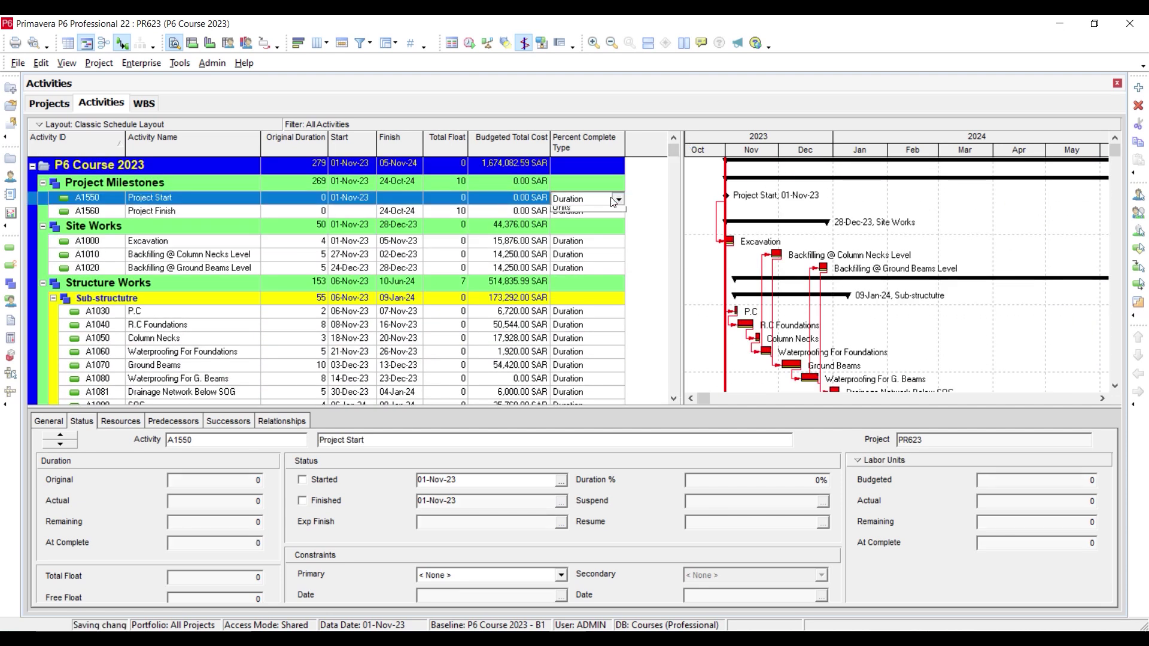
click(611, 198)
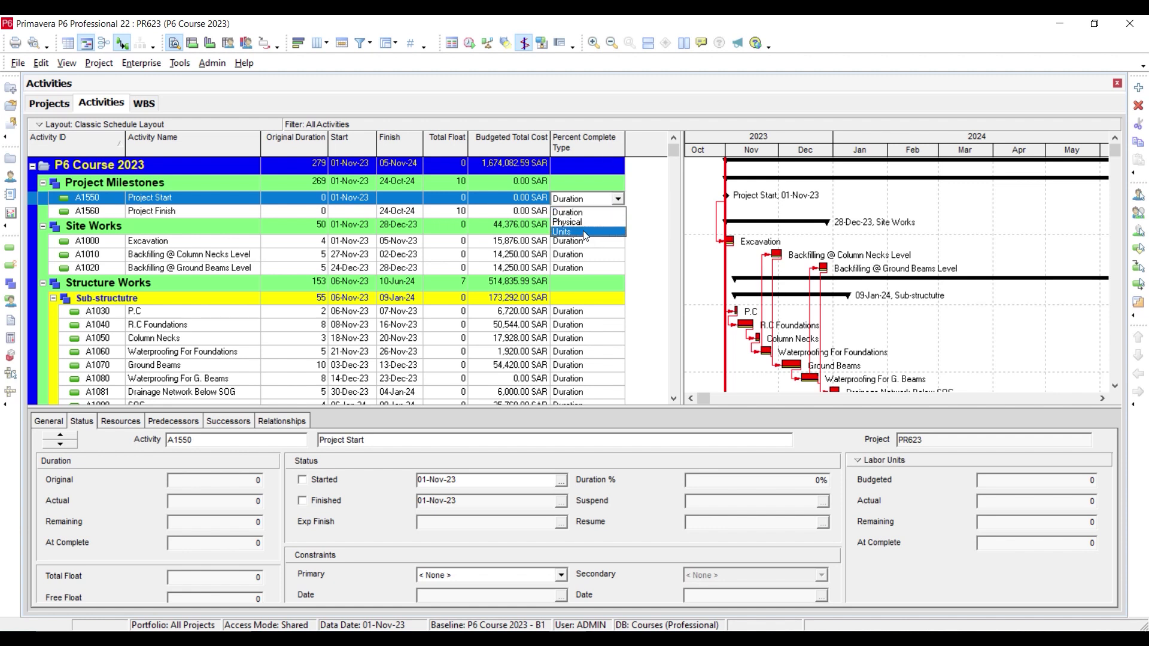
click(616, 200)
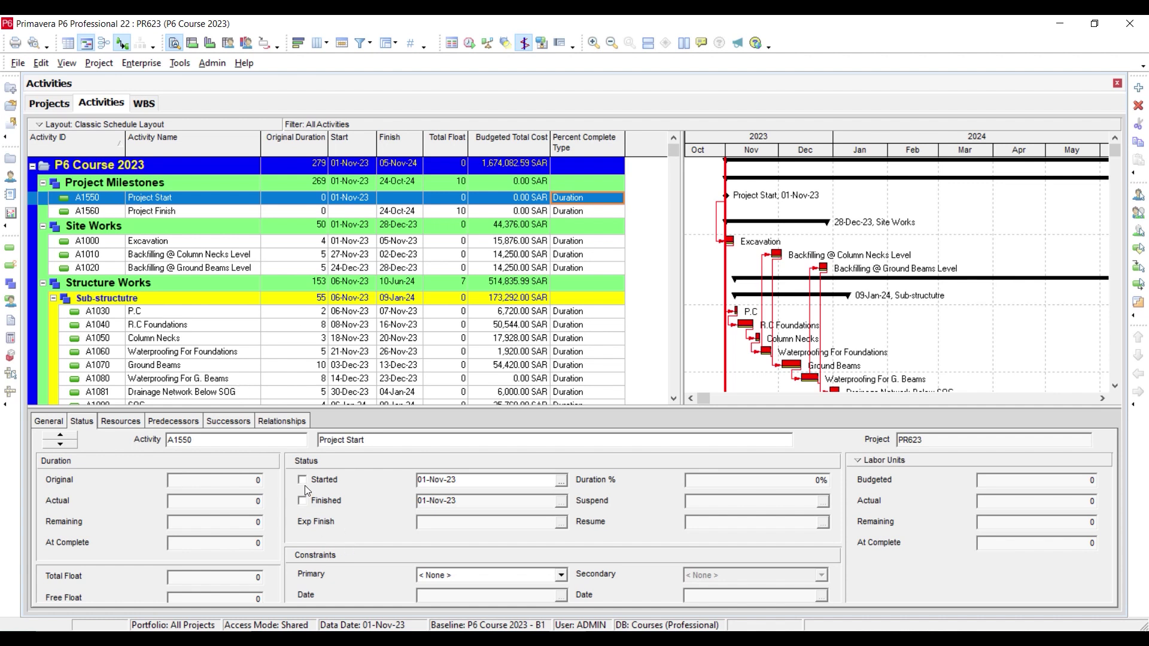
Step: Mark the Excavation activity as started and set its Duration % to 50
click(192, 242)
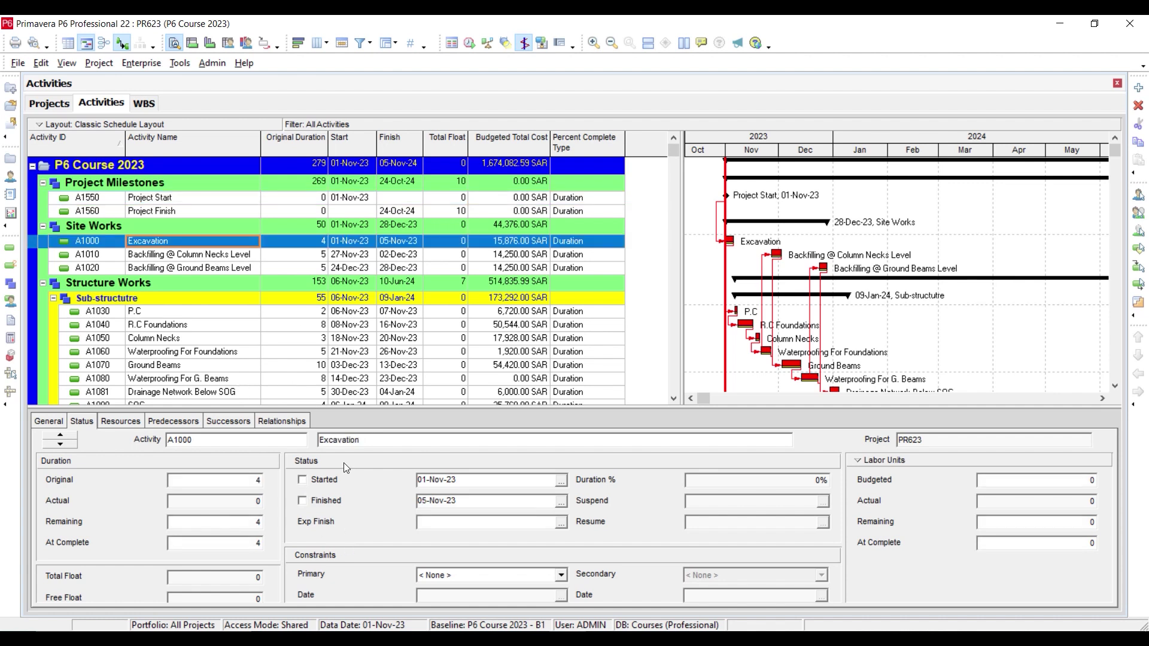
click(313, 481)
click(741, 488)
double_click(739, 486)
text(50)
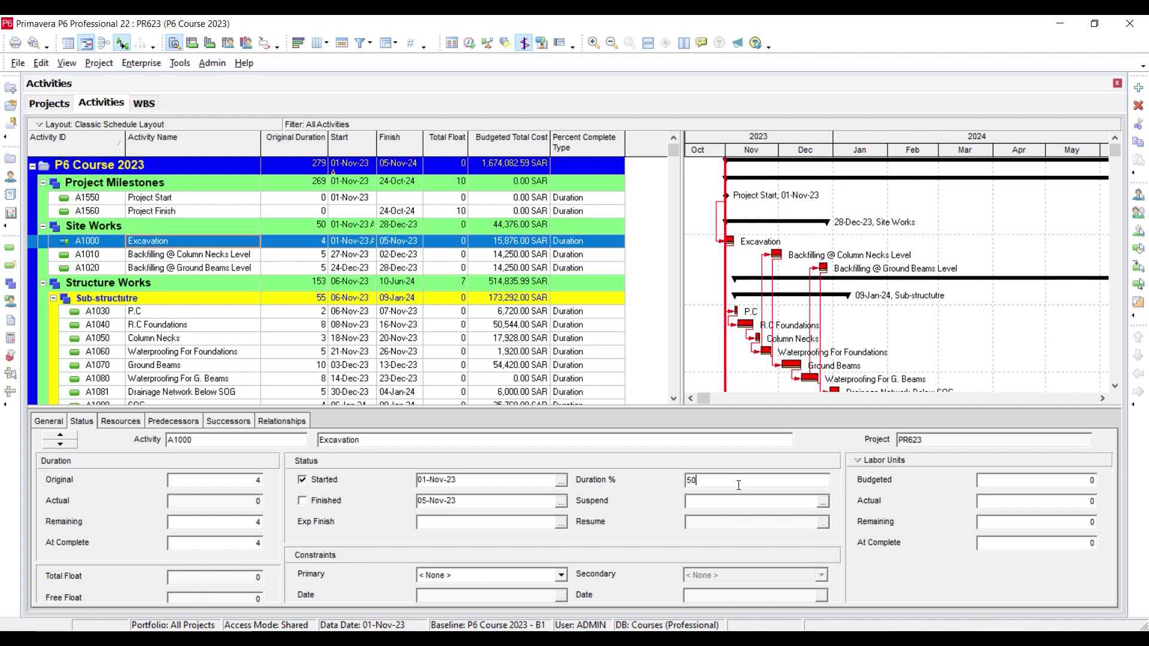
key(Return)
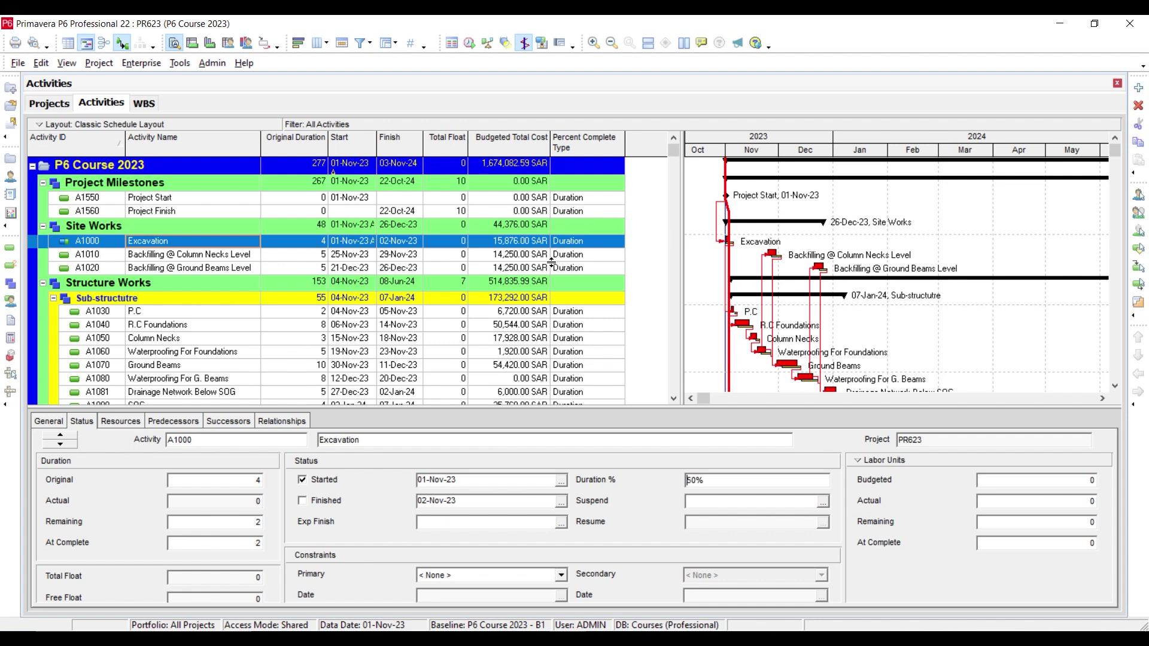
Step: Review the percent complete type options for the Excavation activity without changing its type
click(616, 242)
click(617, 241)
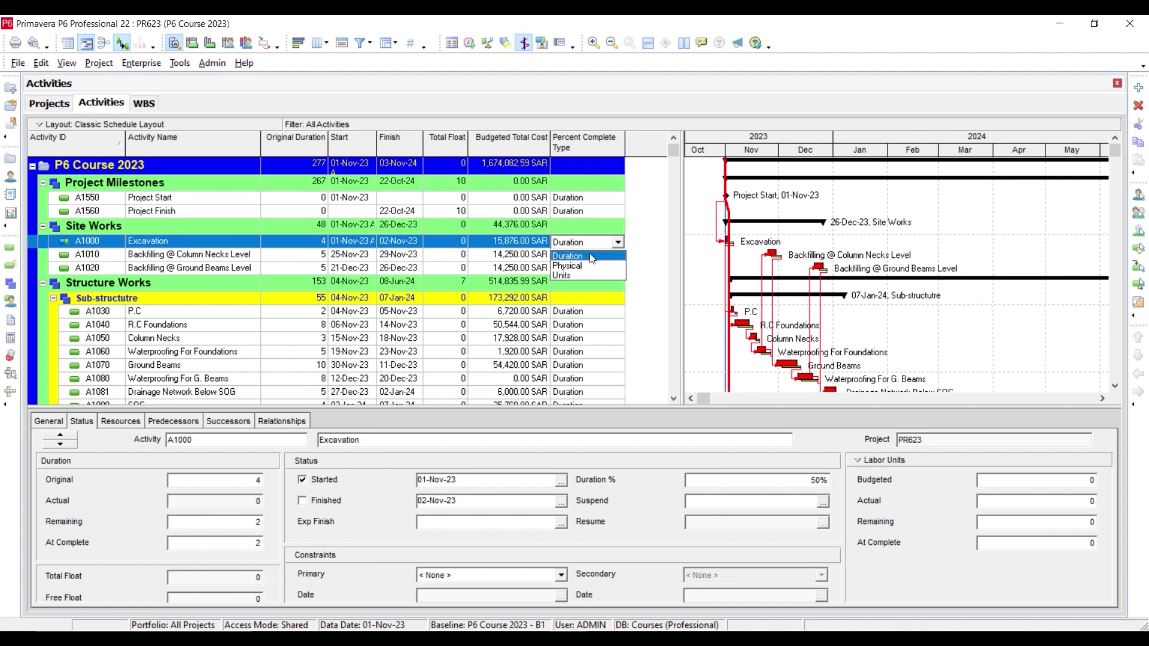
click(619, 242)
Step: Reset the Excavation activity's Duration % to 0 and change the activity back to Not Started
click(783, 485)
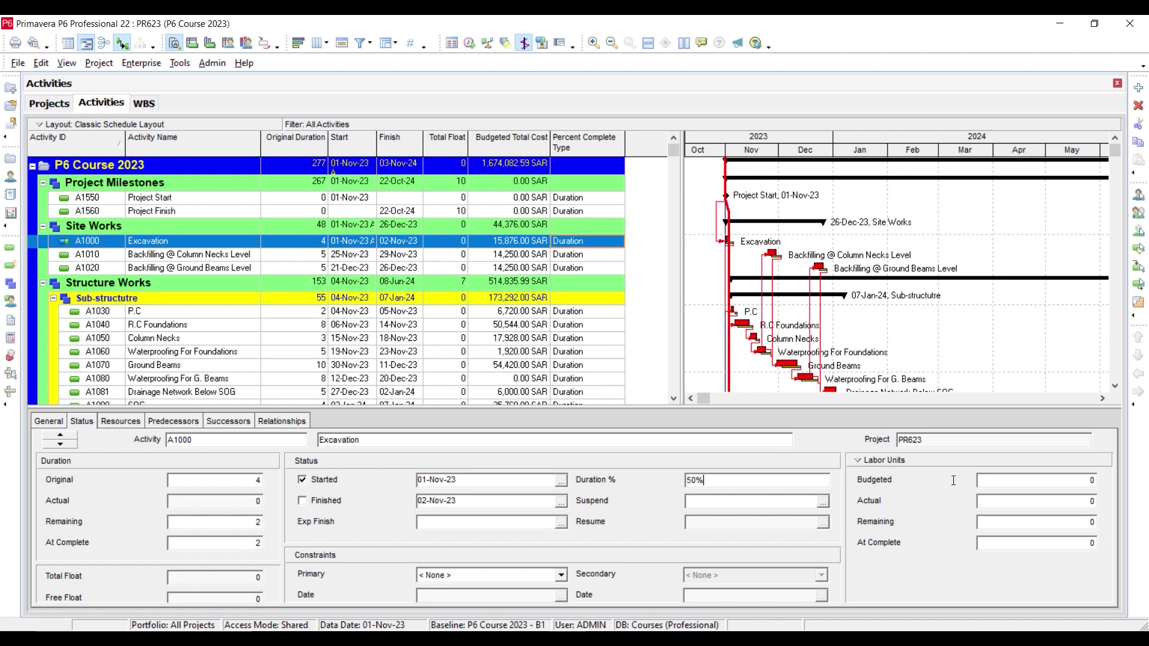
drag(712, 486, 610, 484)
text(0)
key(Return)
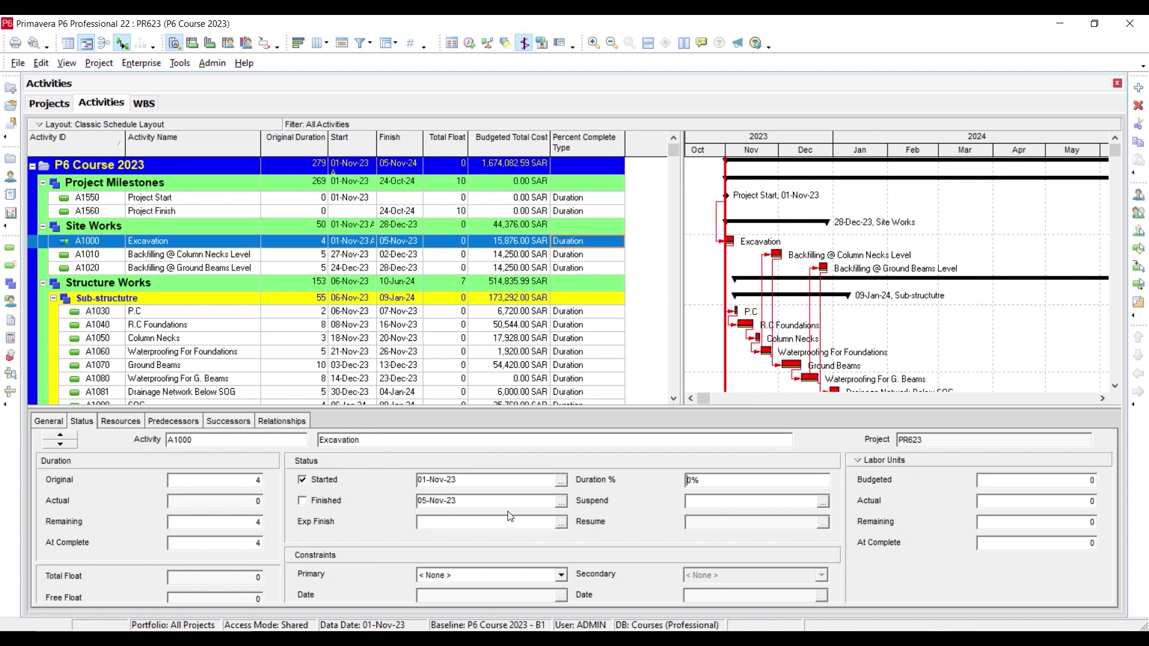
click(303, 481)
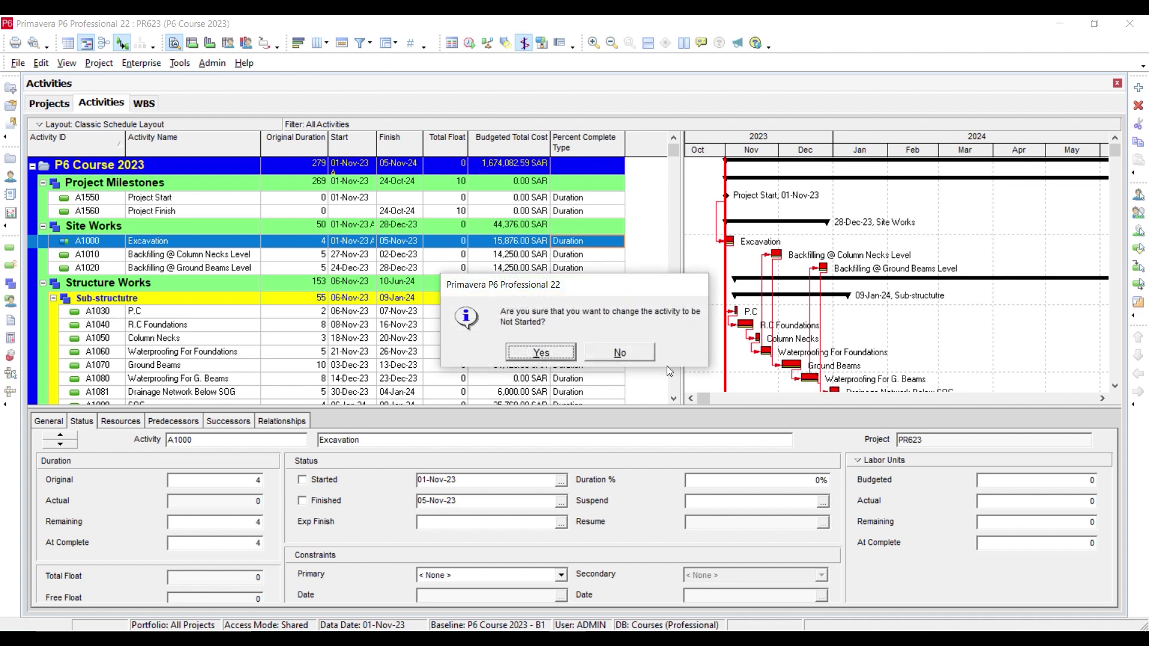
click(538, 354)
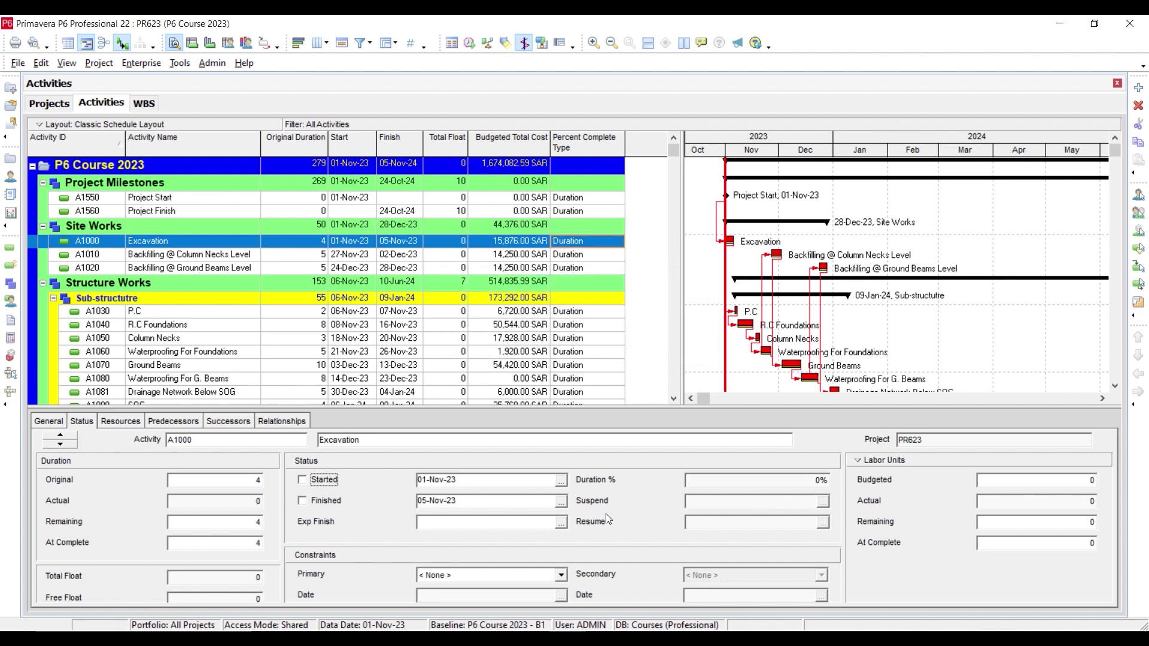
Step: Change Excavation's percent complete type to Physical, mark the activity as started and set its Physical % to 50
click(590, 242)
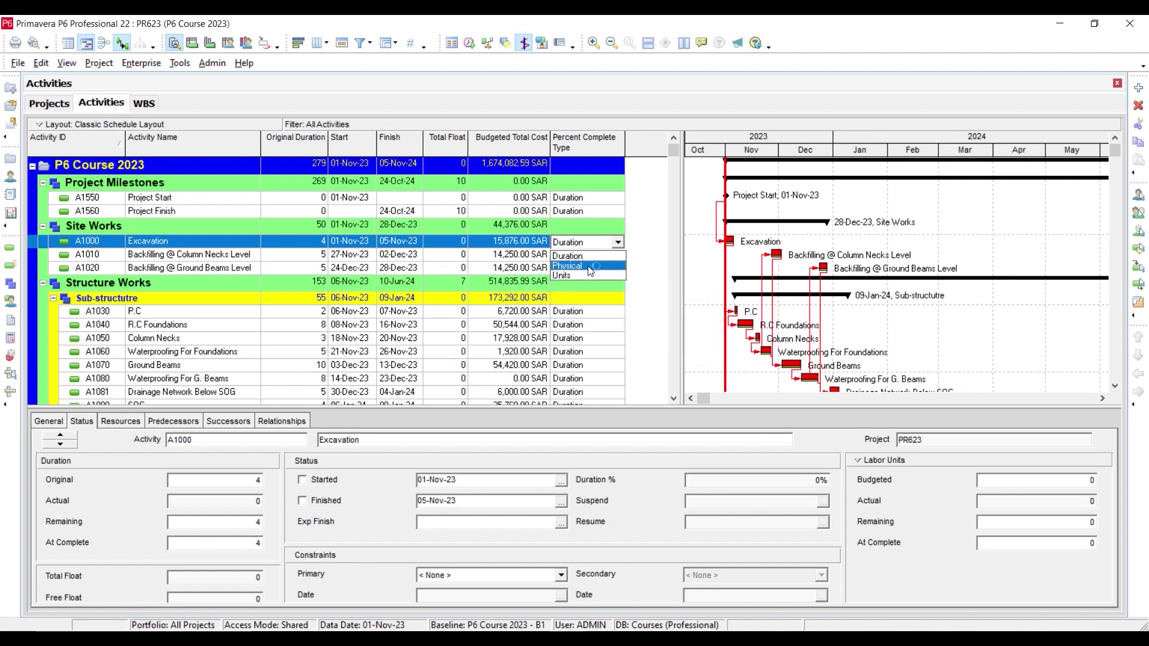
click(584, 266)
click(307, 483)
click(791, 486)
text(50%)
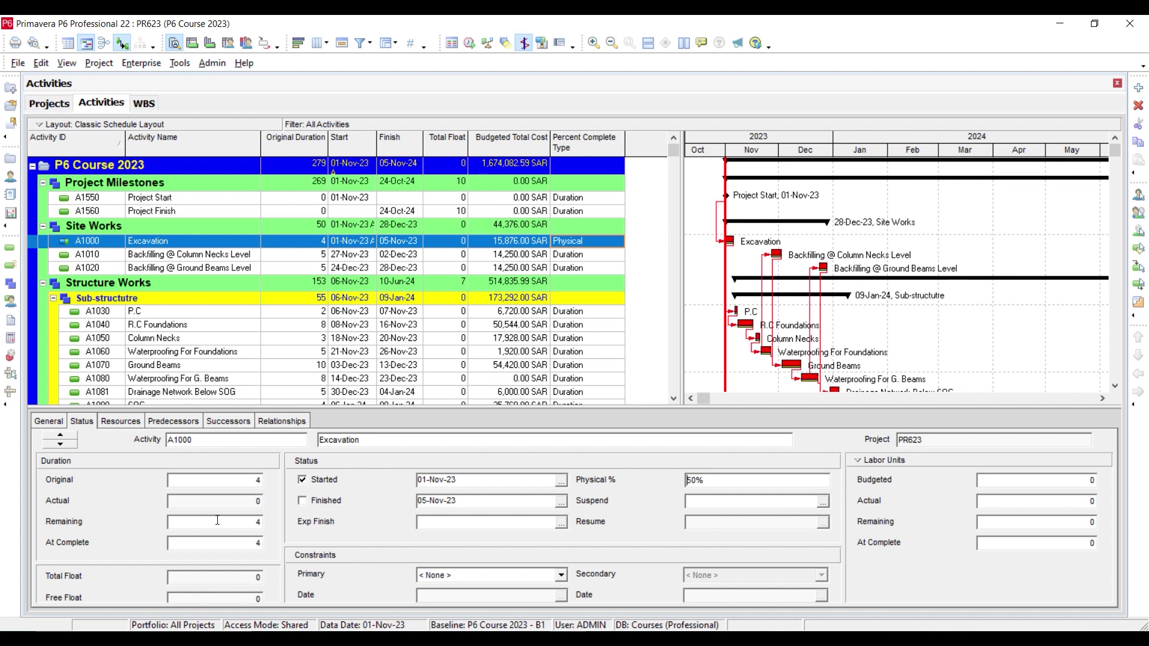
Step: Try a remaining duration of 3 for Excavation, and replace it with 0
click(218, 521)
text(3)
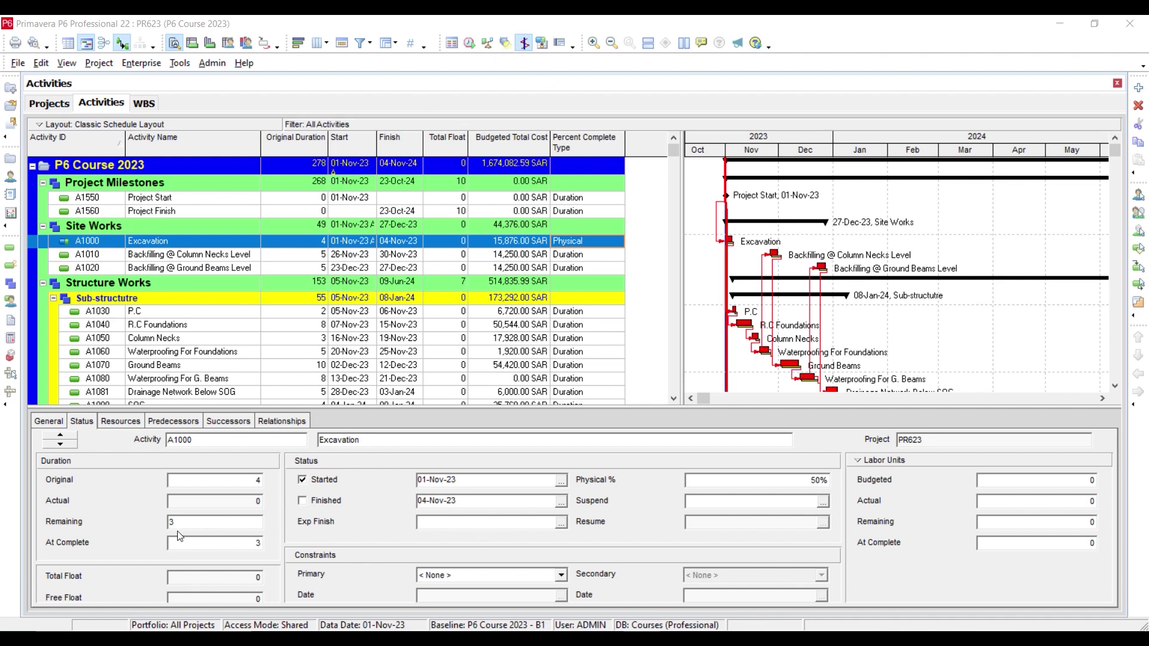
key(BackSpace)
text(0)
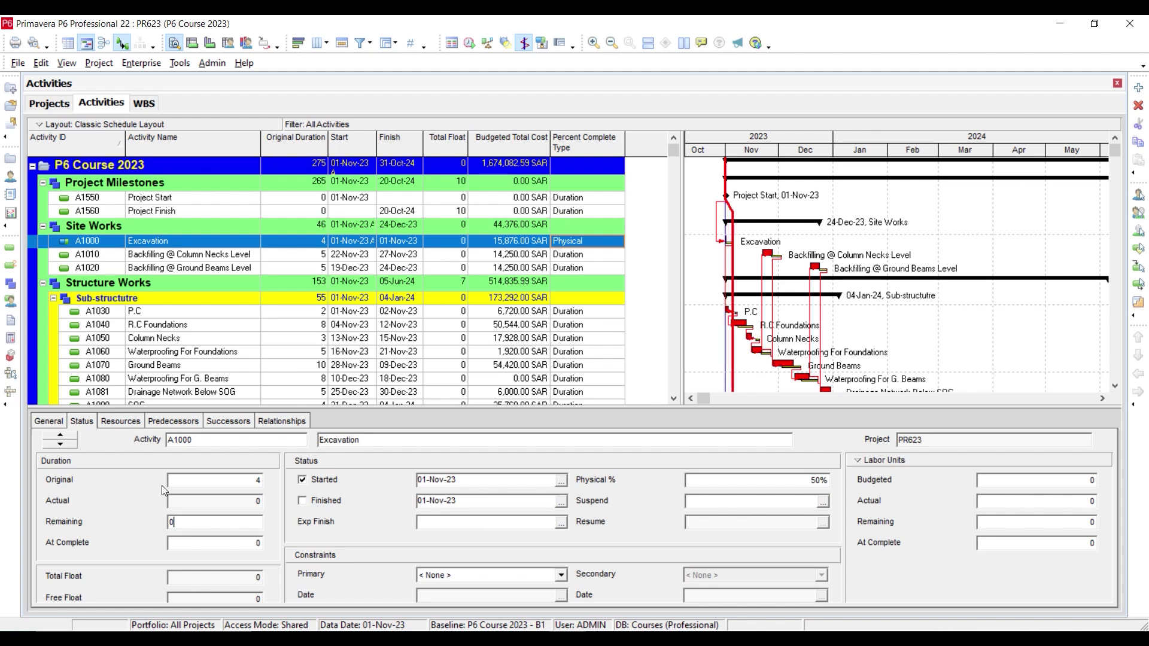
Step: Schedule the project with the data date 04-Nov-23 applied to all open projects
click(469, 43)
click(446, 313)
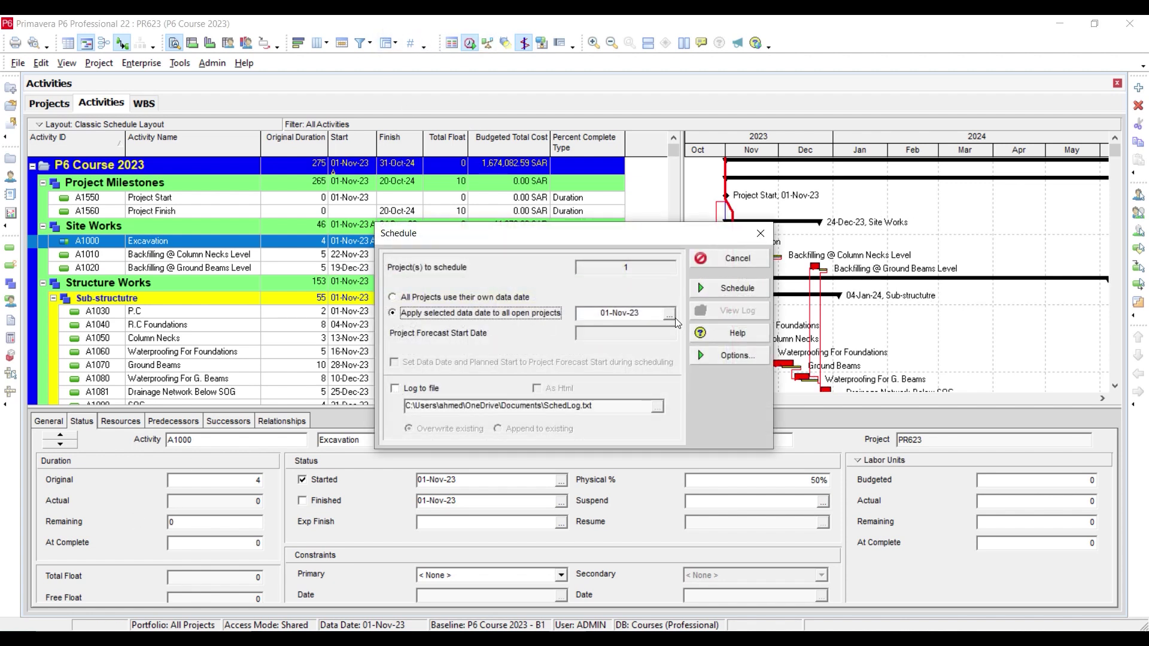
click(669, 315)
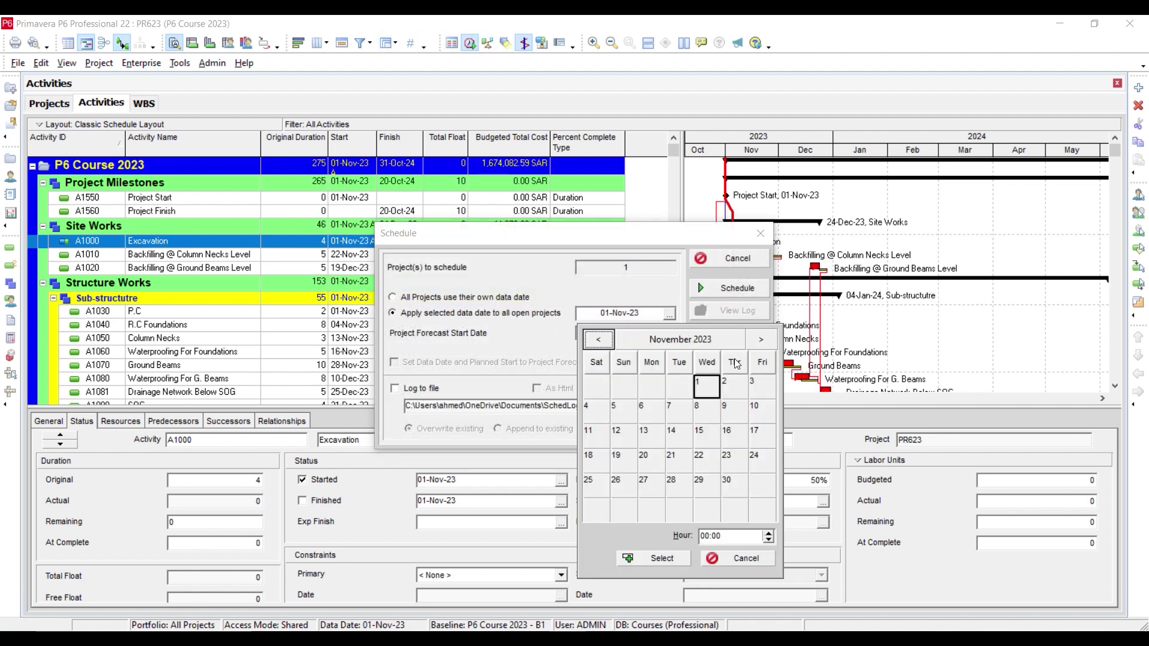
double_click(584, 415)
click(737, 289)
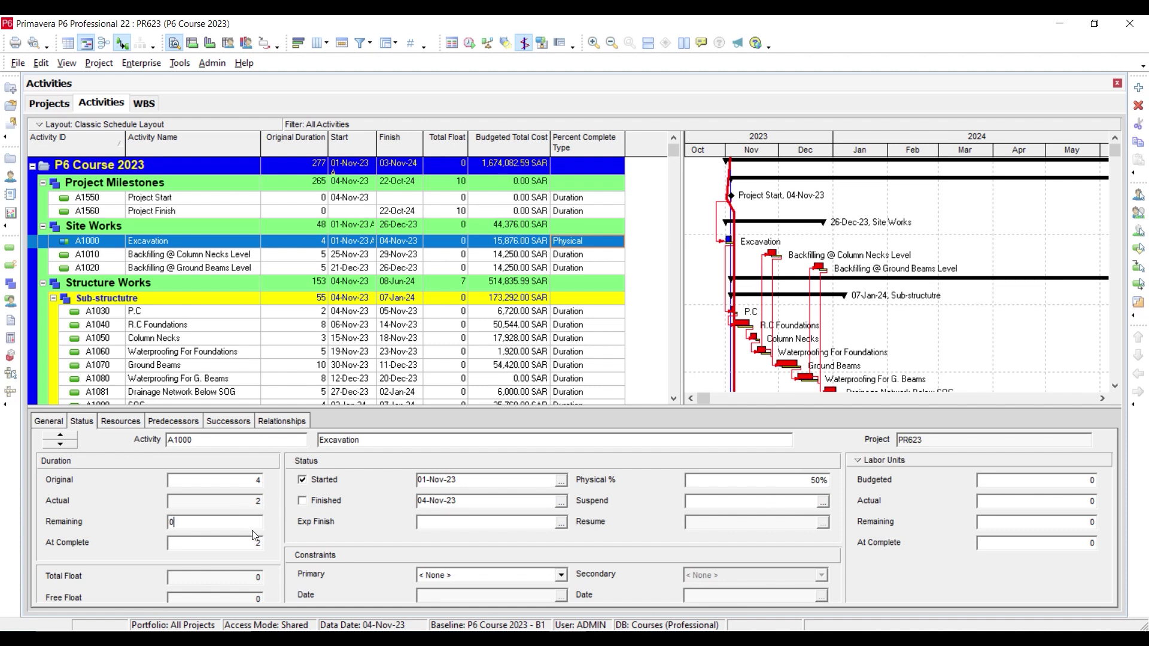
Step: Update Excavation to a remaining duration of 3 and a Physical % of 70, and reschedule the project
double_click(214, 523)
text(3)
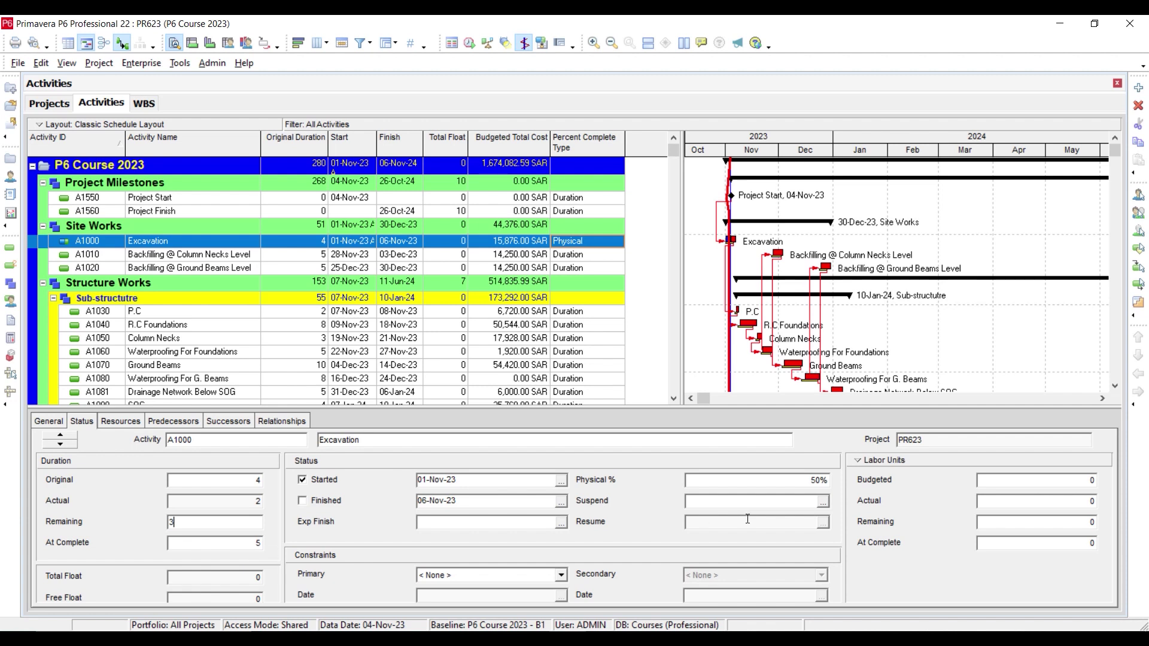
click(718, 478)
text(70%)
click(469, 42)
click(757, 288)
Step: Set Excavation's Physical % to 80 and reschedule the project with the data date 07-Nov-23 for all open projects
click(713, 484)
text(80%)
click(470, 43)
click(479, 313)
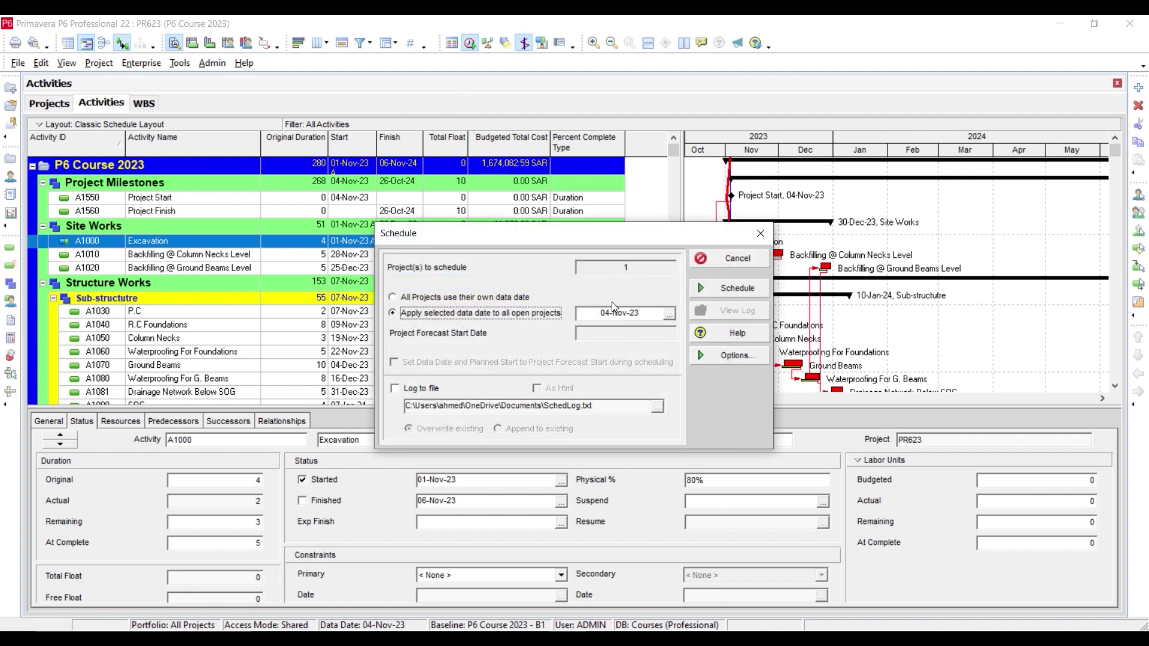
click(673, 317)
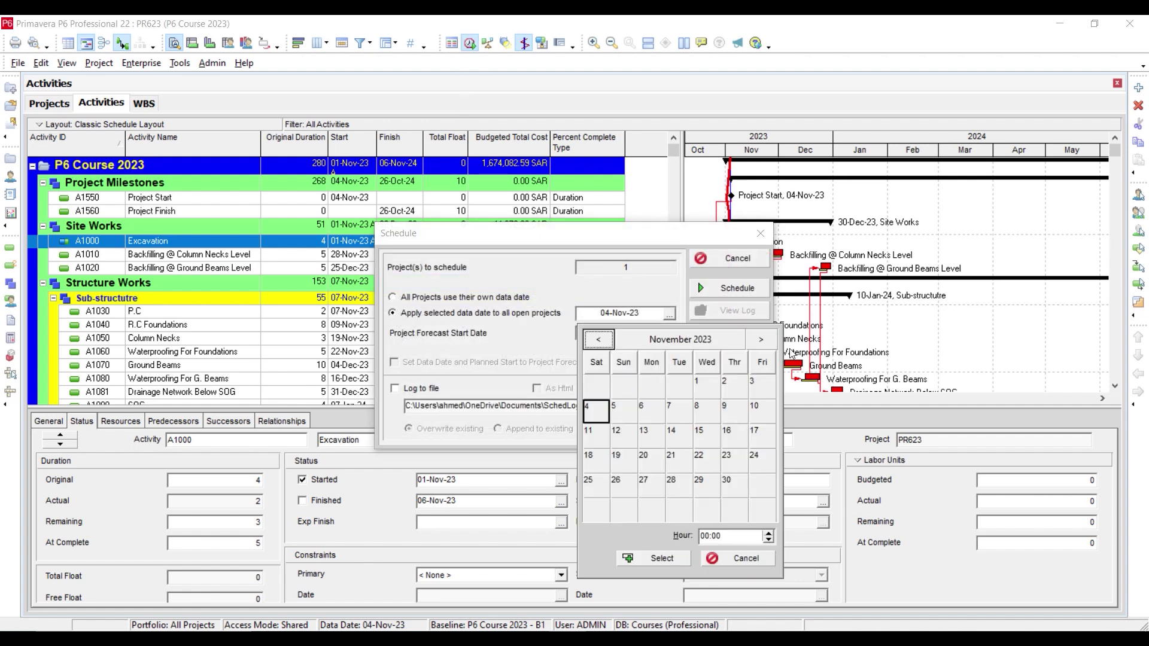
double_click(680, 417)
click(729, 289)
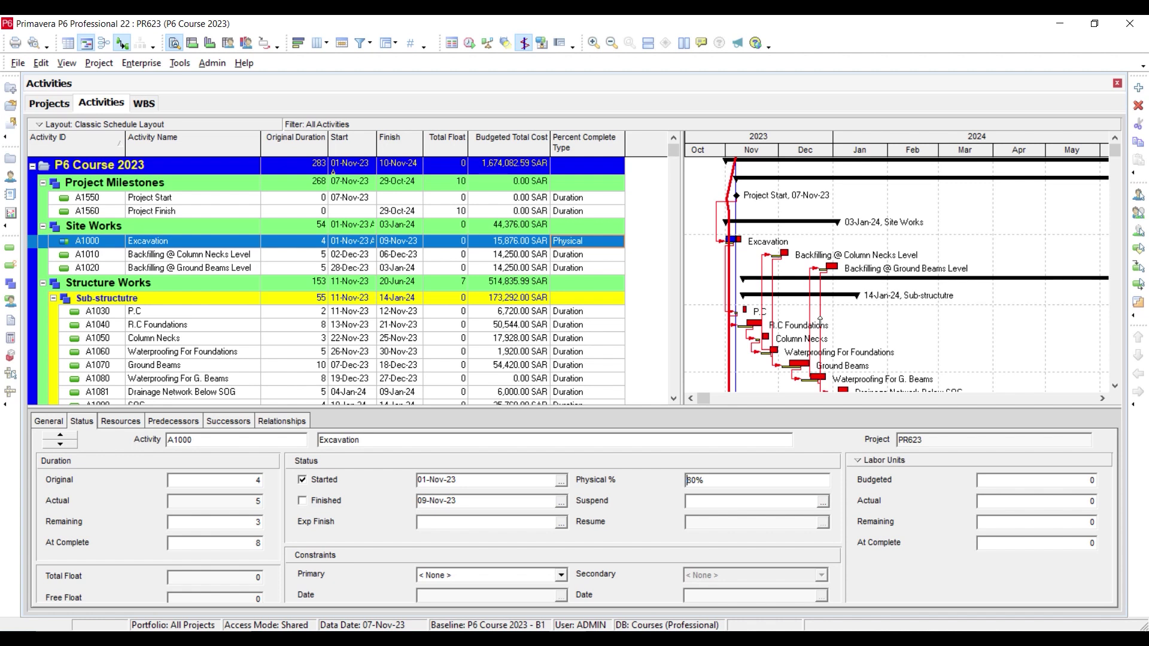
Step: Switch the Excavation activity's percent complete type back to Duration
click(608, 241)
click(580, 253)
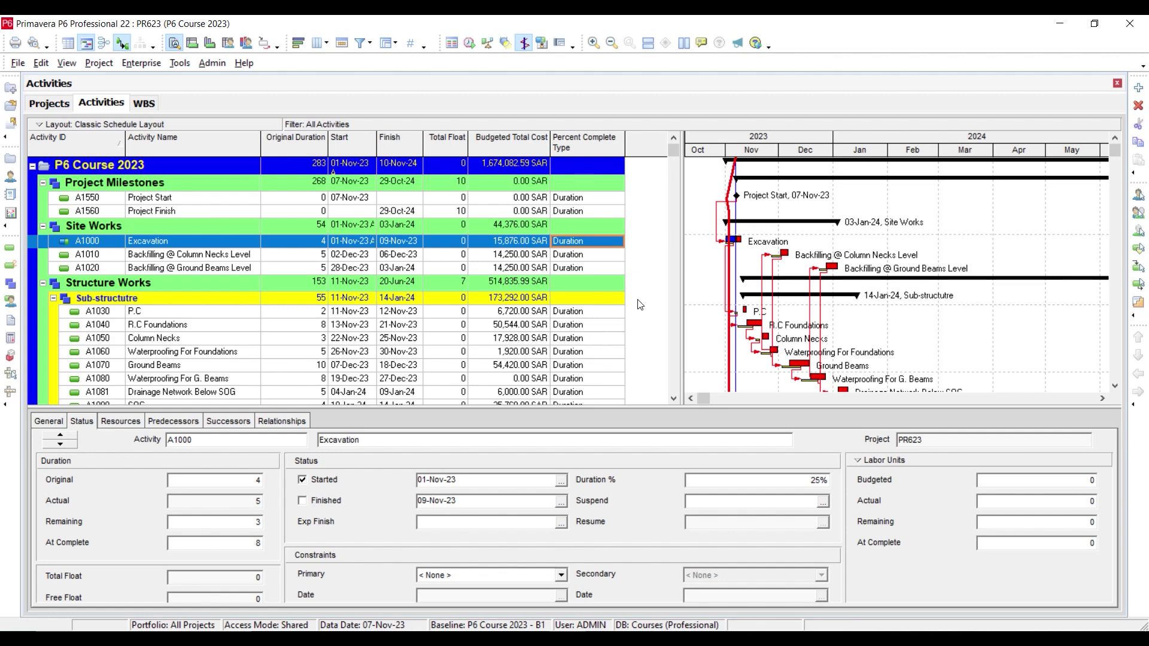